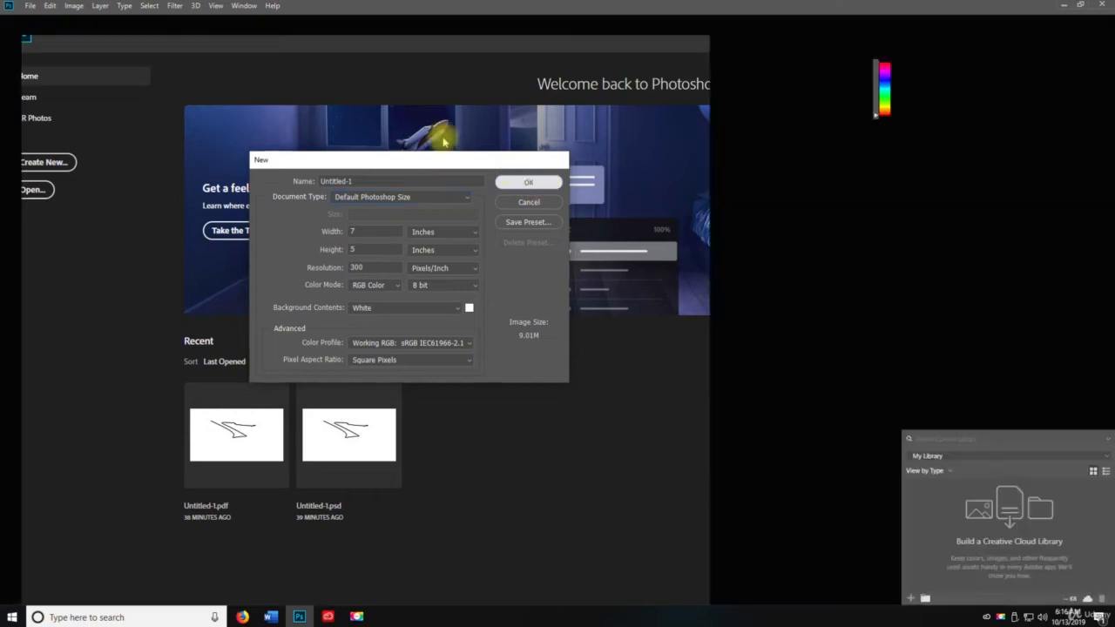
pyautogui.click(101, 6)
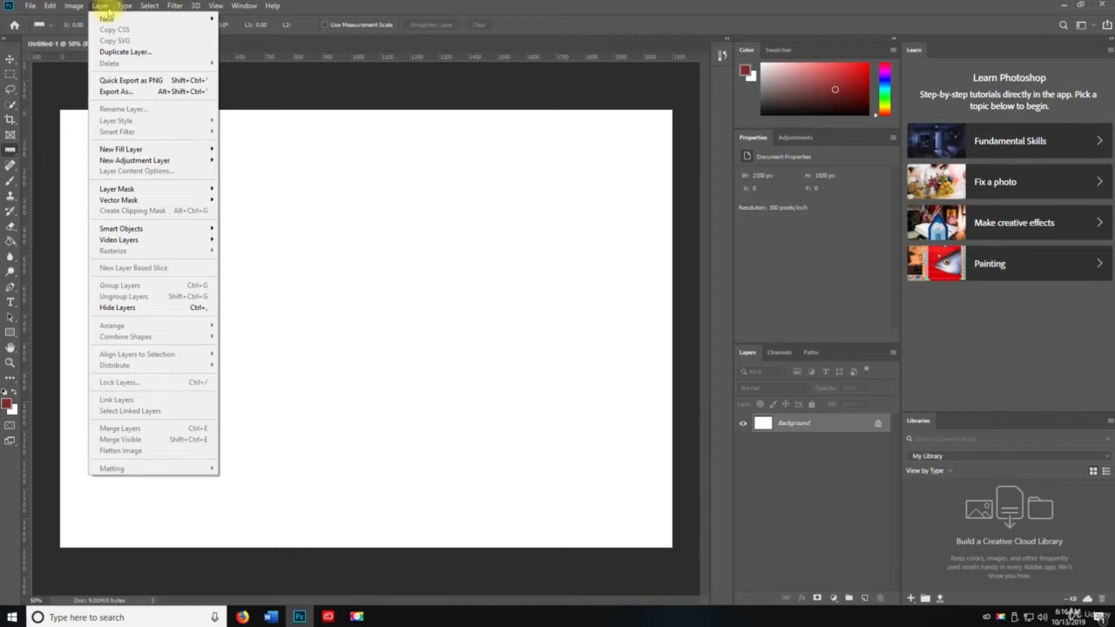
pyautogui.moveTo(117, 19)
pyautogui.click(102, 6)
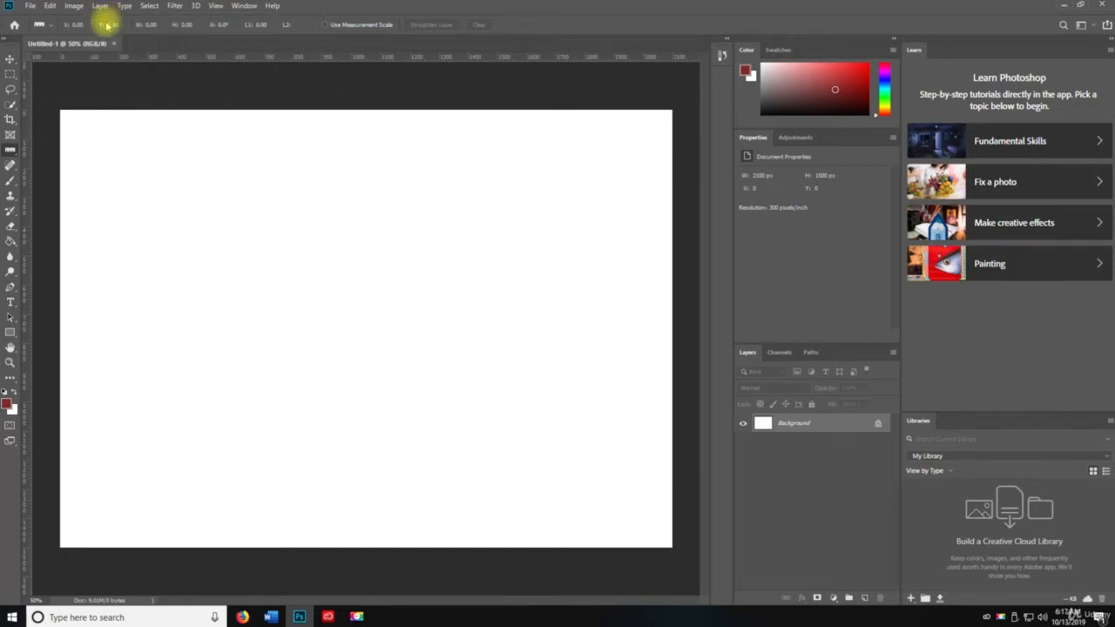
pyautogui.hotkey('ctrl', 'shift', 'n')
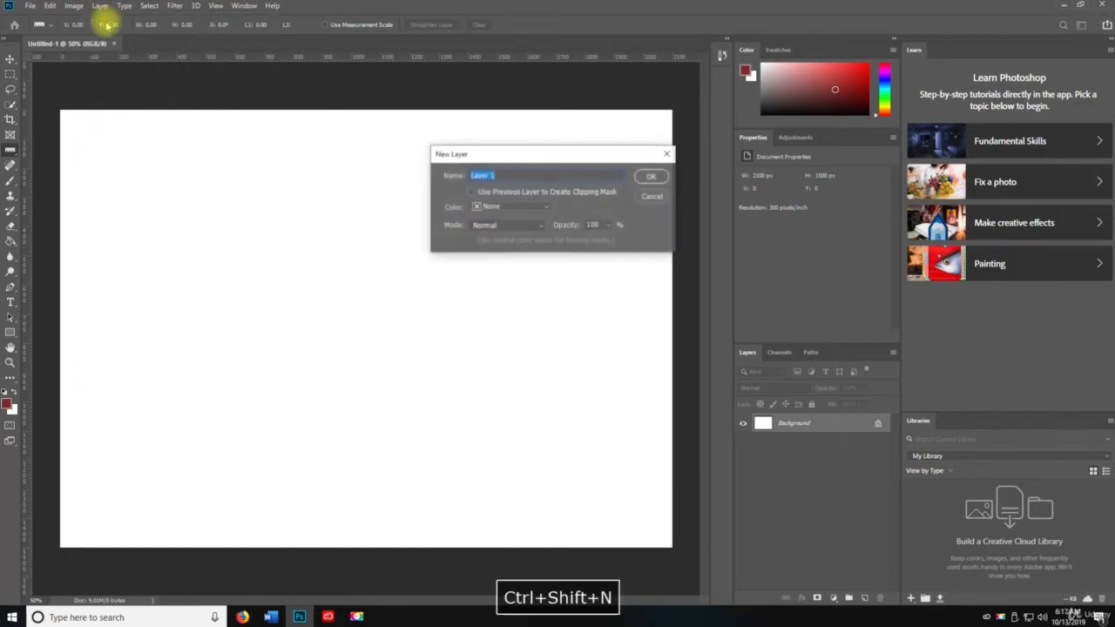
pyautogui.click(653, 196)
# Step: Duplicate the Background layer within the same document, keeping the suggested name Background copy
pyautogui.click(101, 6)
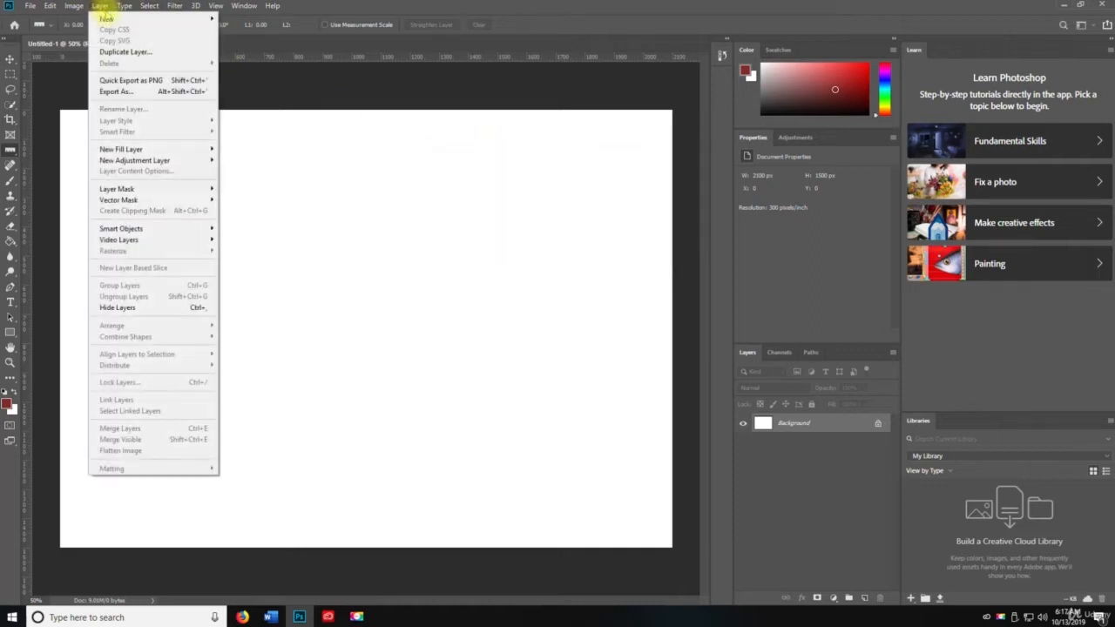
pyautogui.moveTo(166, 18)
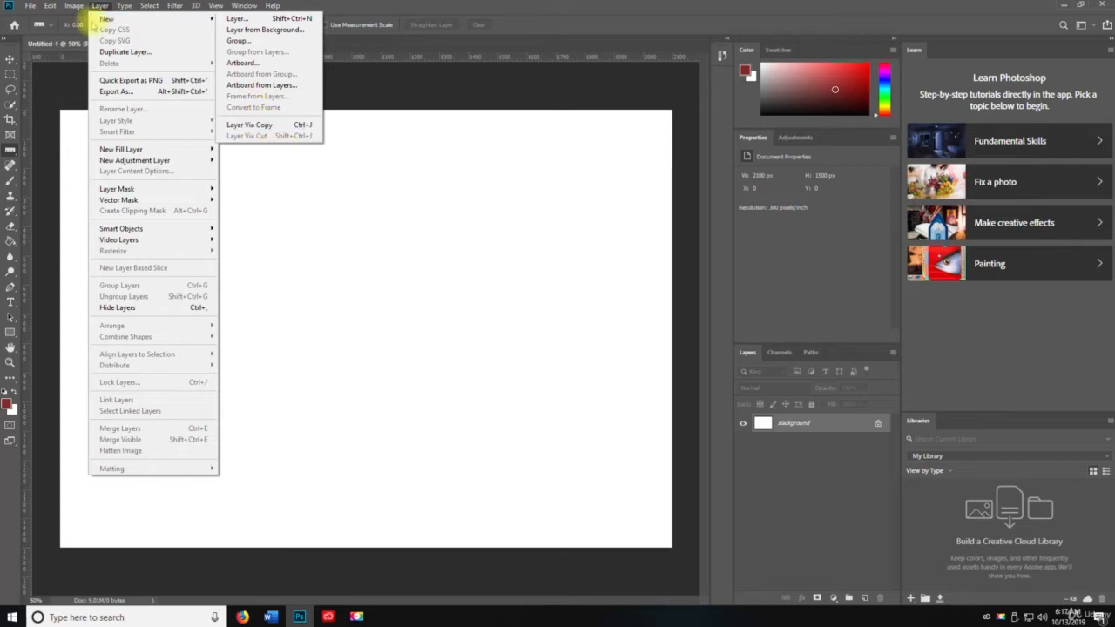
pyautogui.click(139, 54)
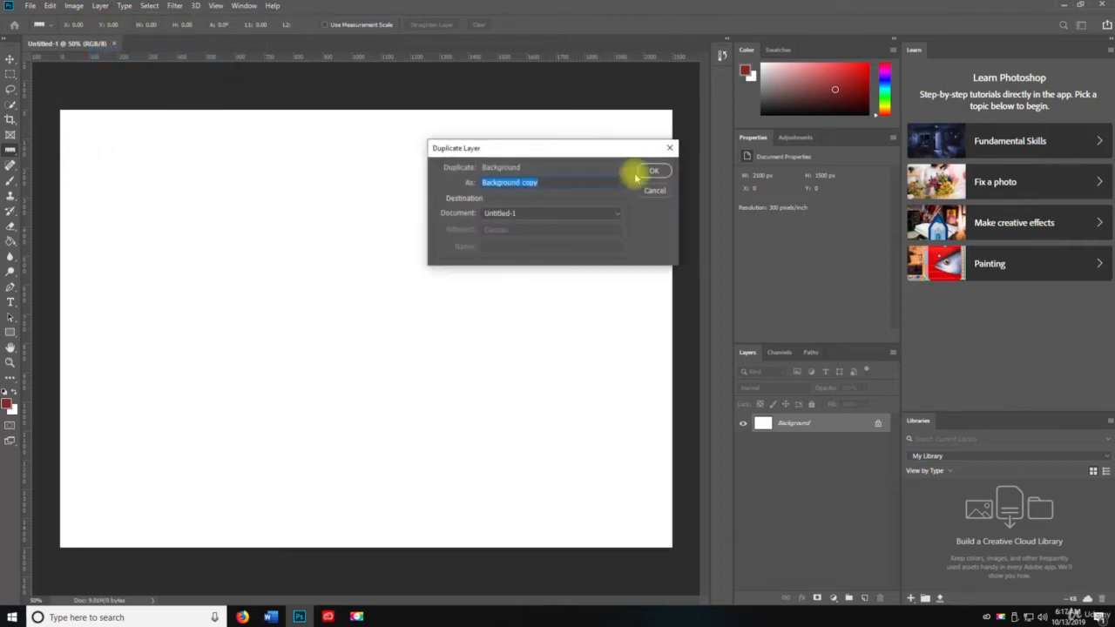
pyautogui.click(660, 172)
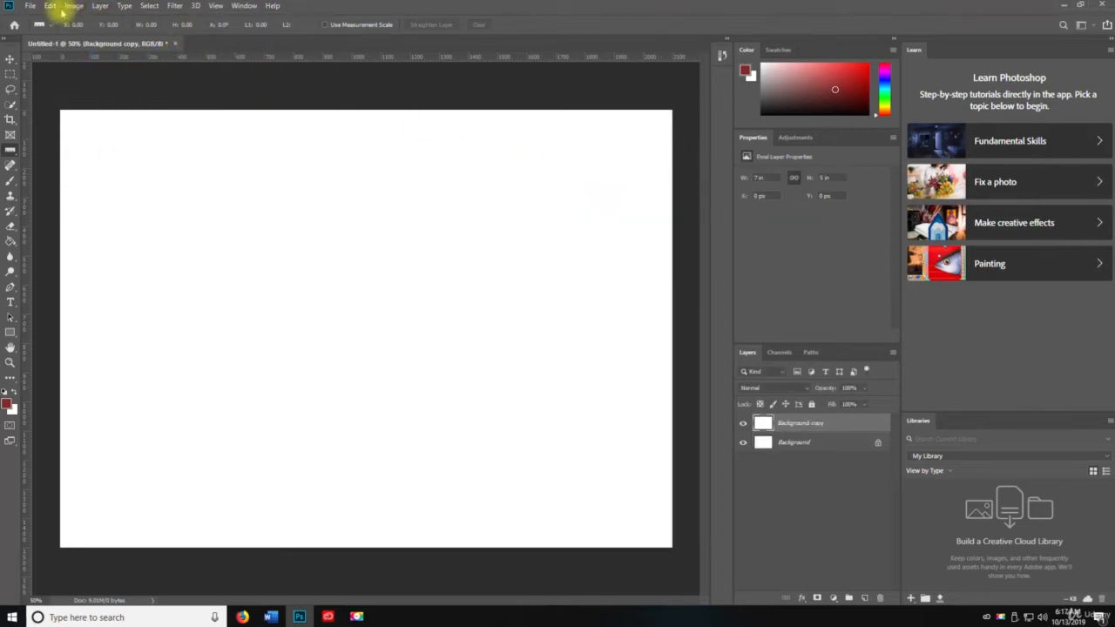
# Step: Examine the available layer commands, including Delete, Layer Style, New Fill Layer and Matting, and compare them with the Layers panel's own commands
pyautogui.click(100, 6)
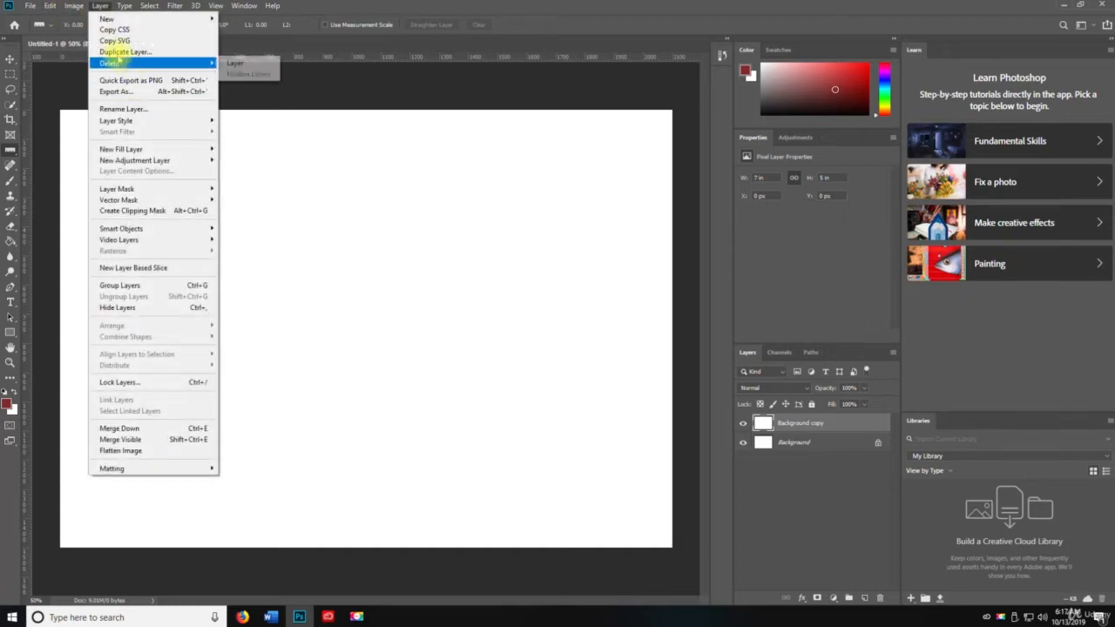
pyautogui.moveTo(122, 64)
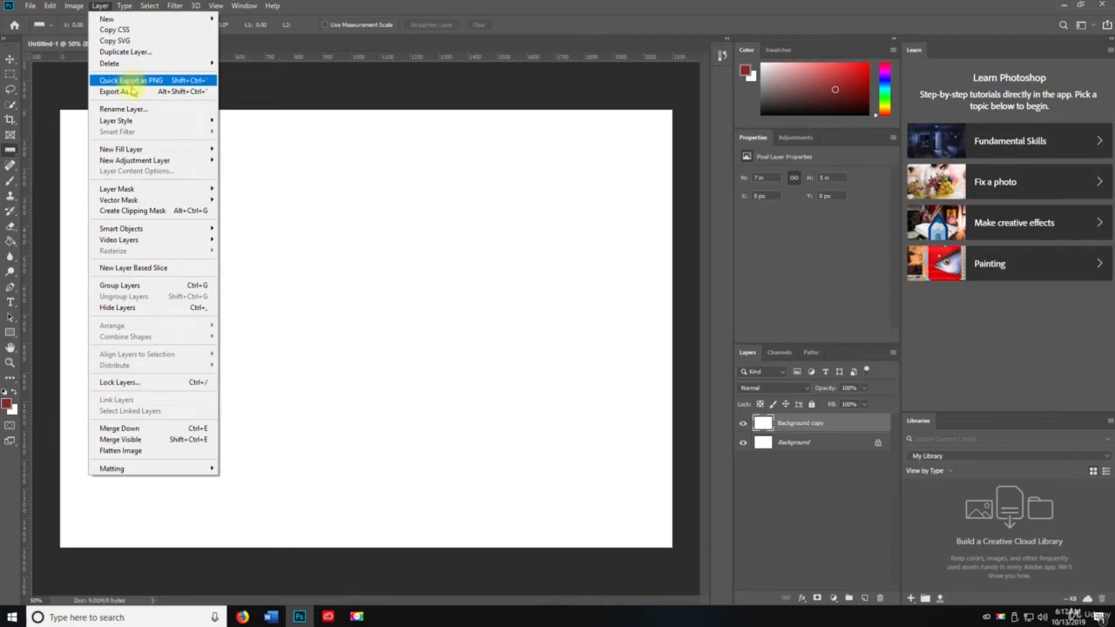
pyautogui.moveTo(129, 123)
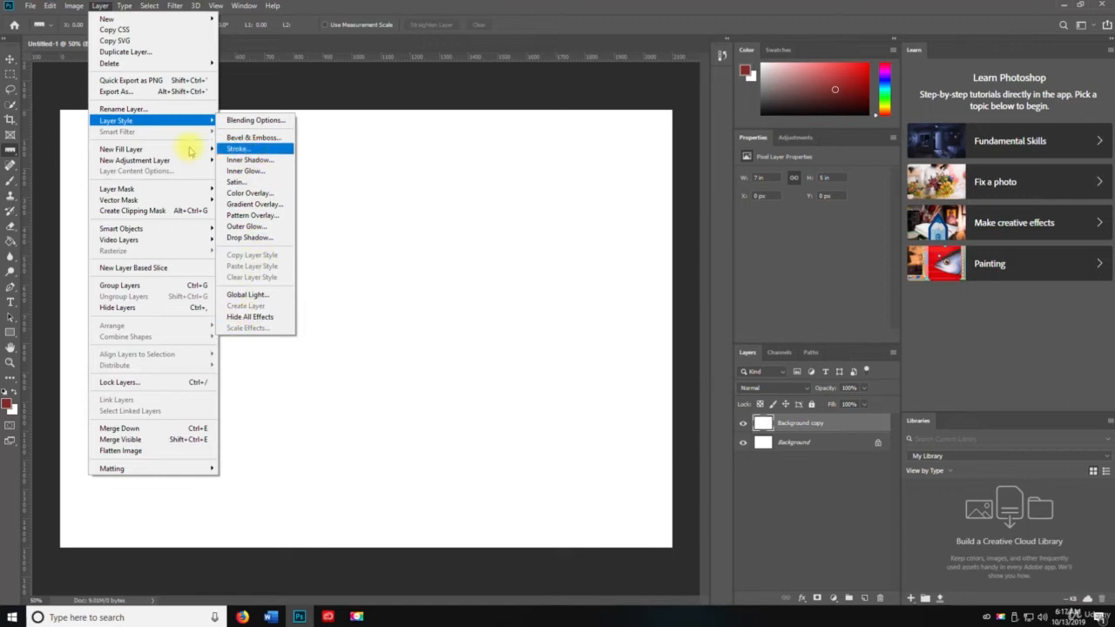
pyautogui.moveTo(125, 152)
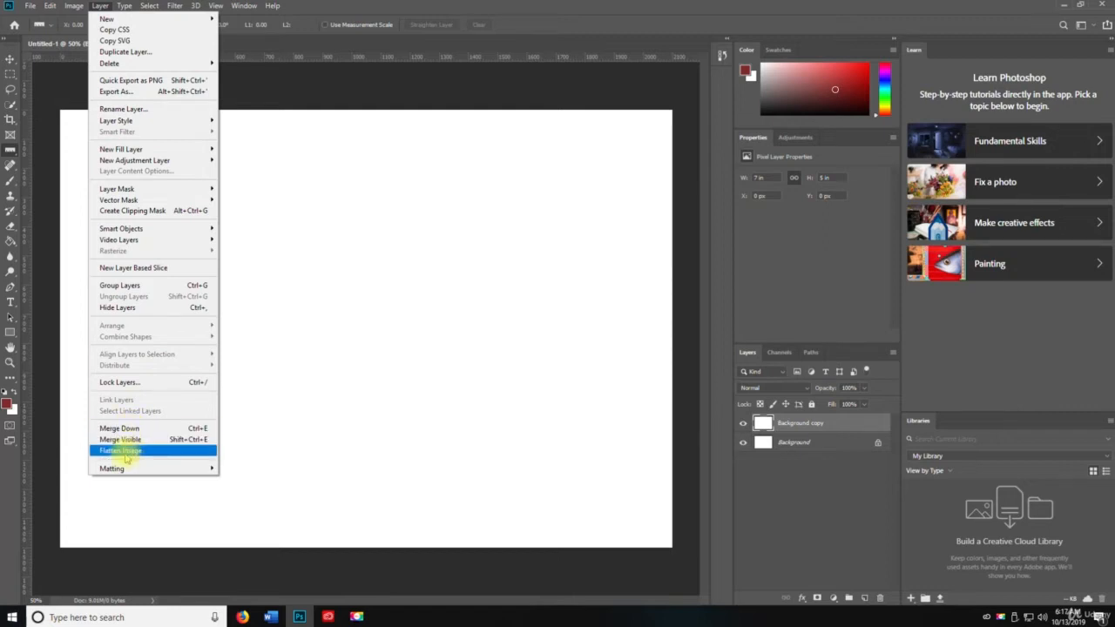
pyautogui.moveTo(124, 470)
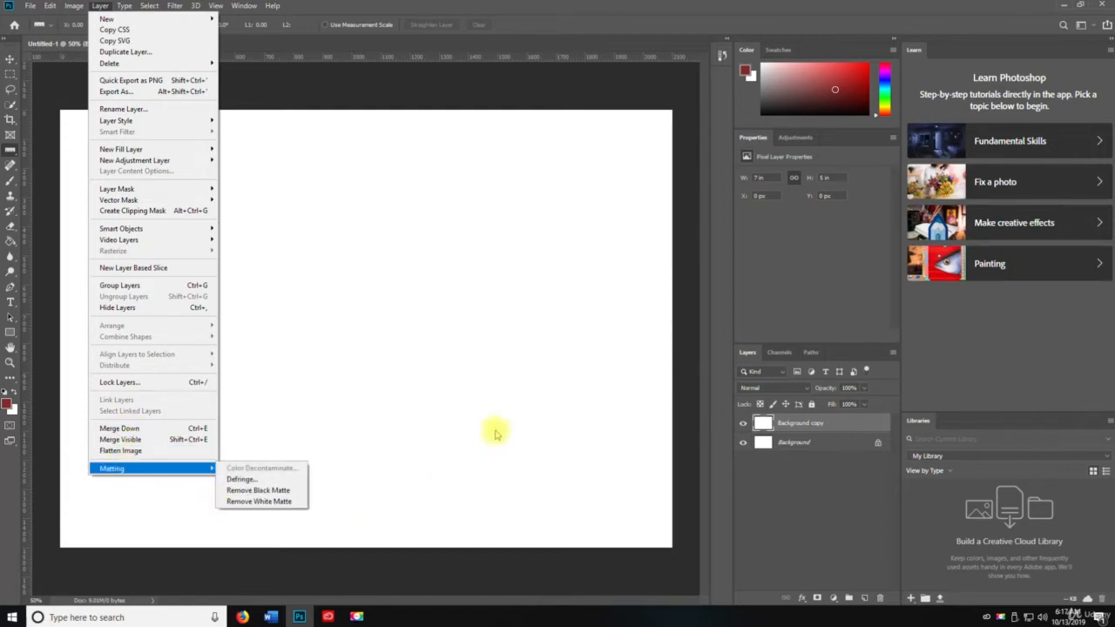
pyautogui.click(403, 327)
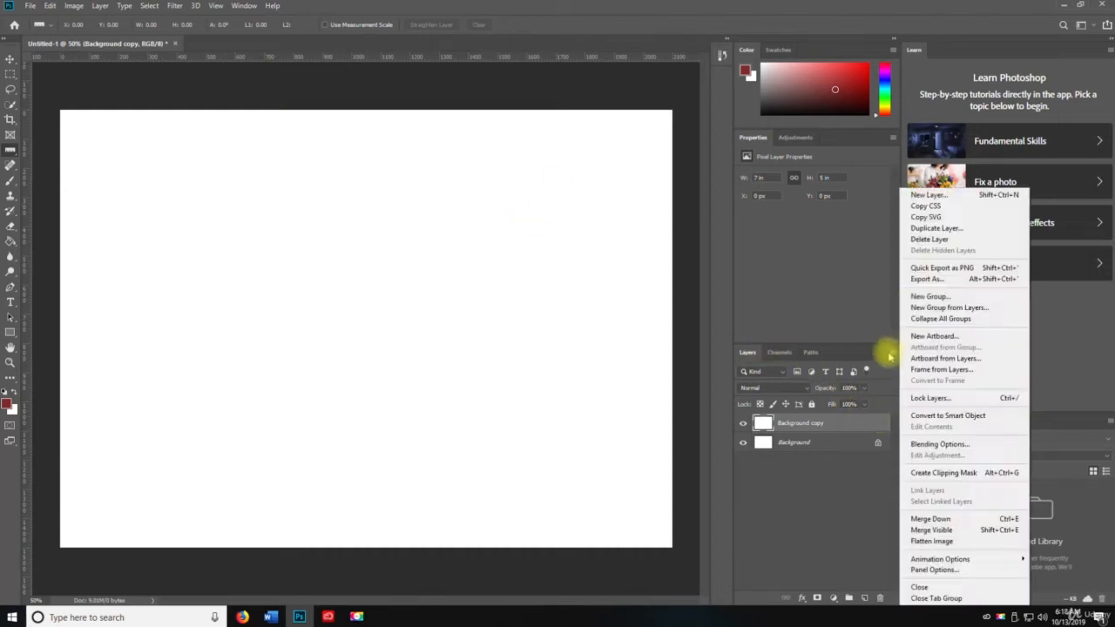
pyautogui.click(892, 352)
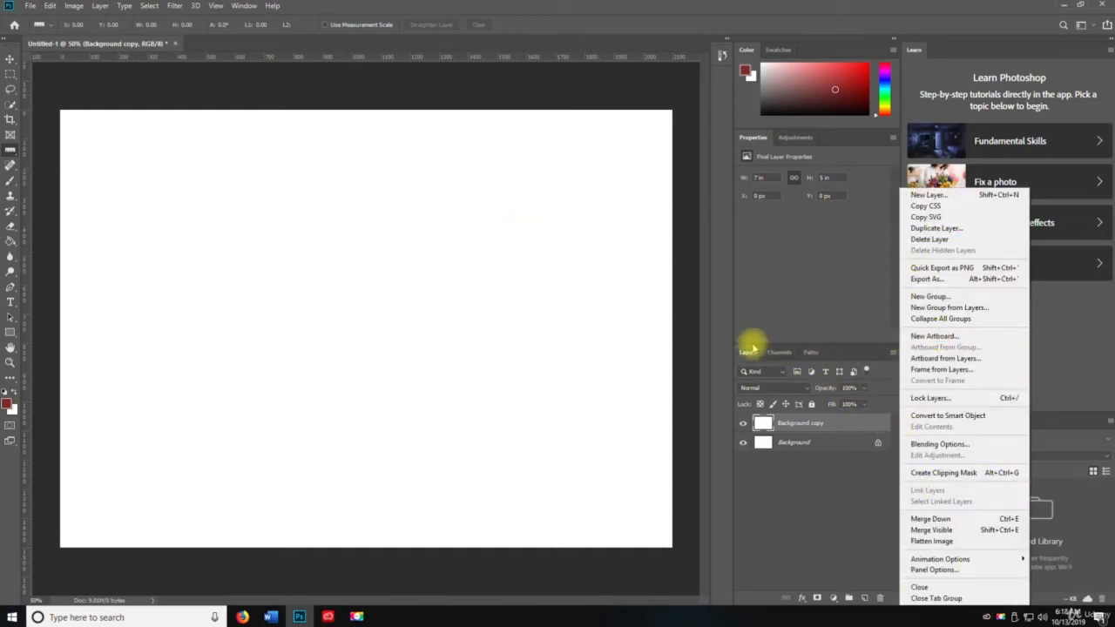
pyautogui.click(97, 6)
pyautogui.click(99, 6)
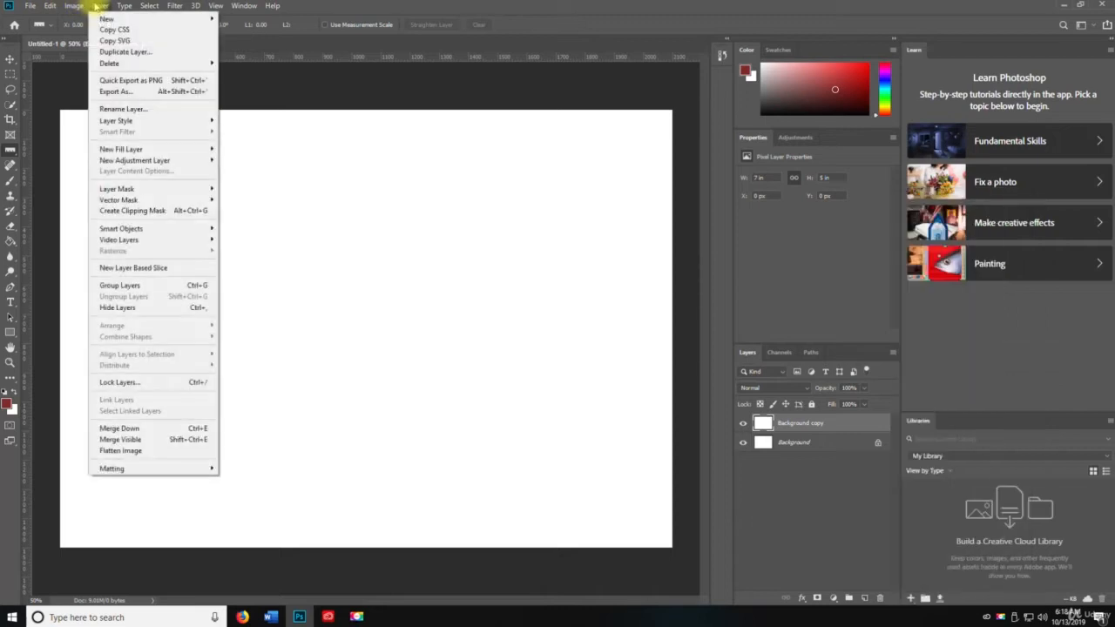
pyautogui.click(104, 6)
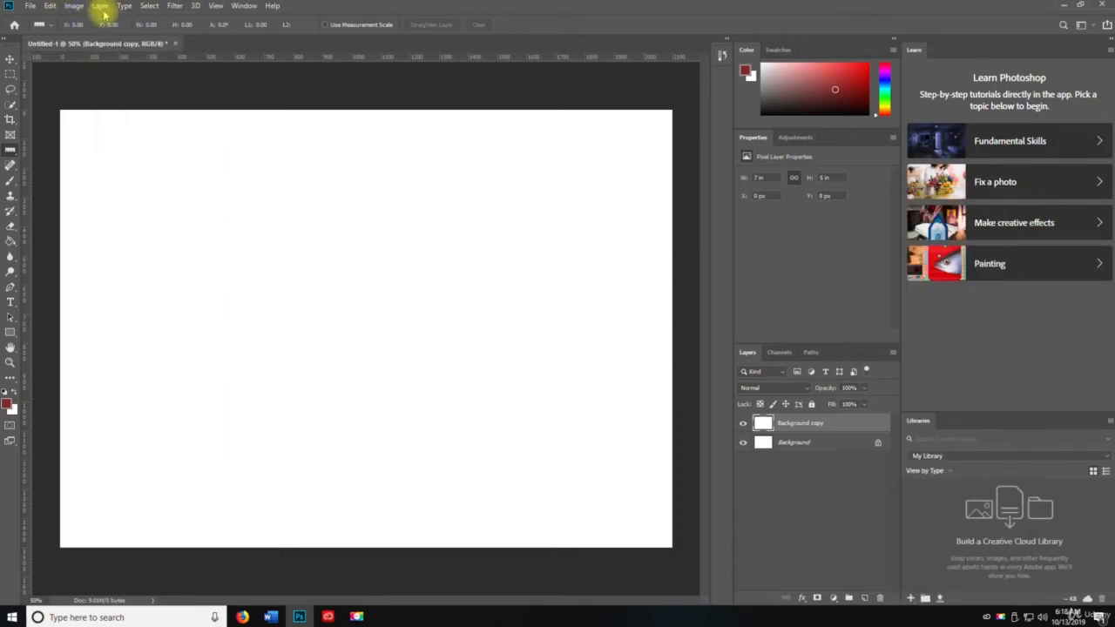
pyautogui.click(893, 352)
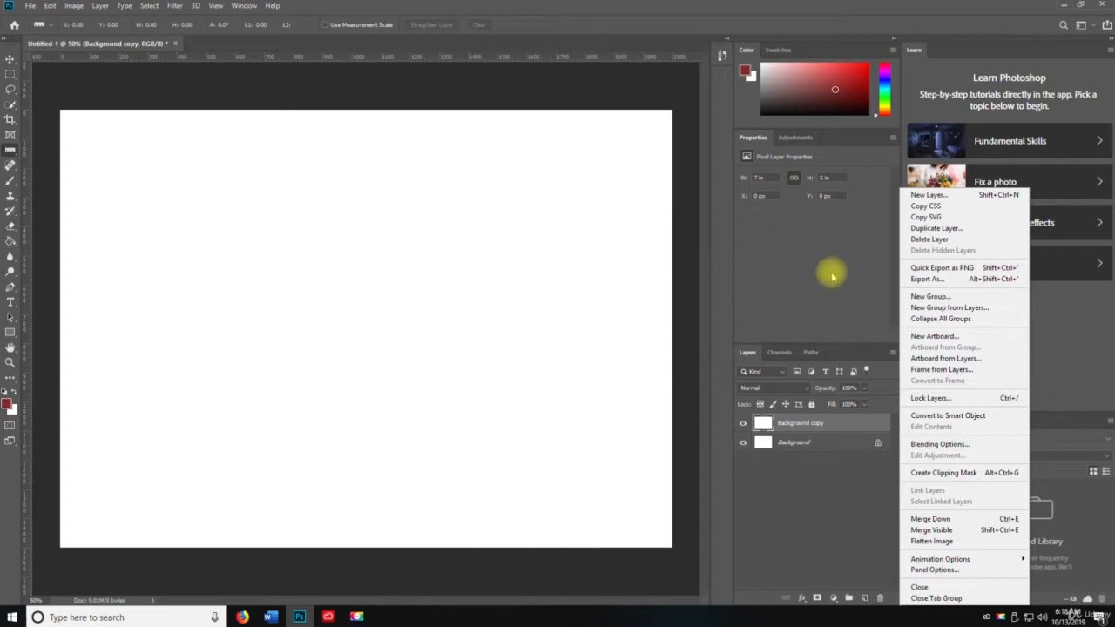
pyautogui.click(827, 322)
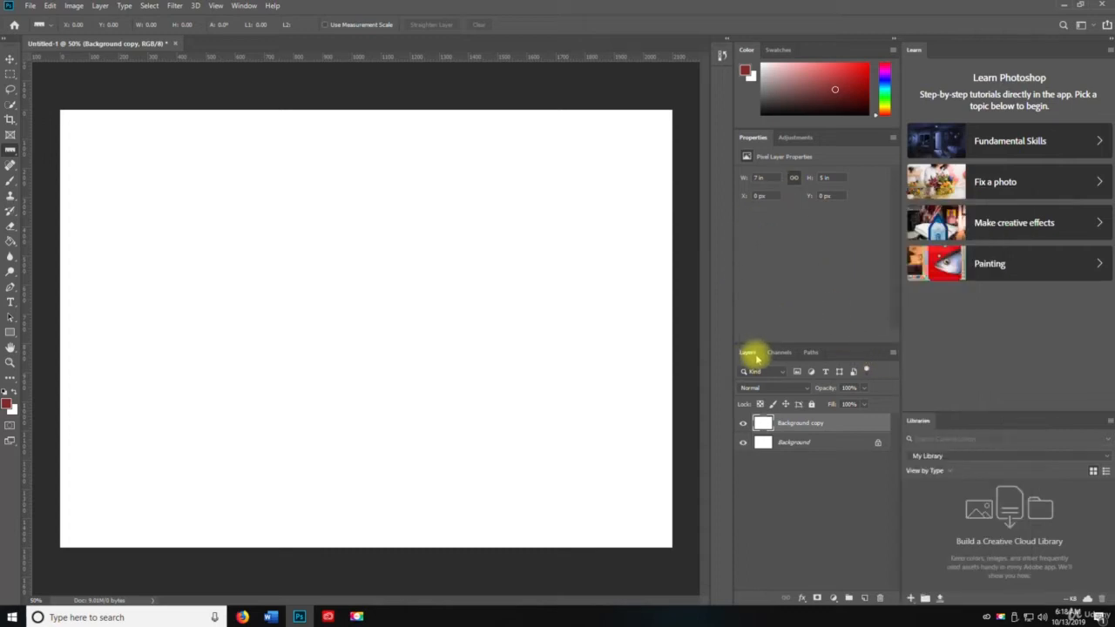
# Step: Undock the Layers panel and show it alone beside the canvas, with all other panels hidden
pyautogui.moveTo(754, 357); pyautogui.dragTo(323, 204)
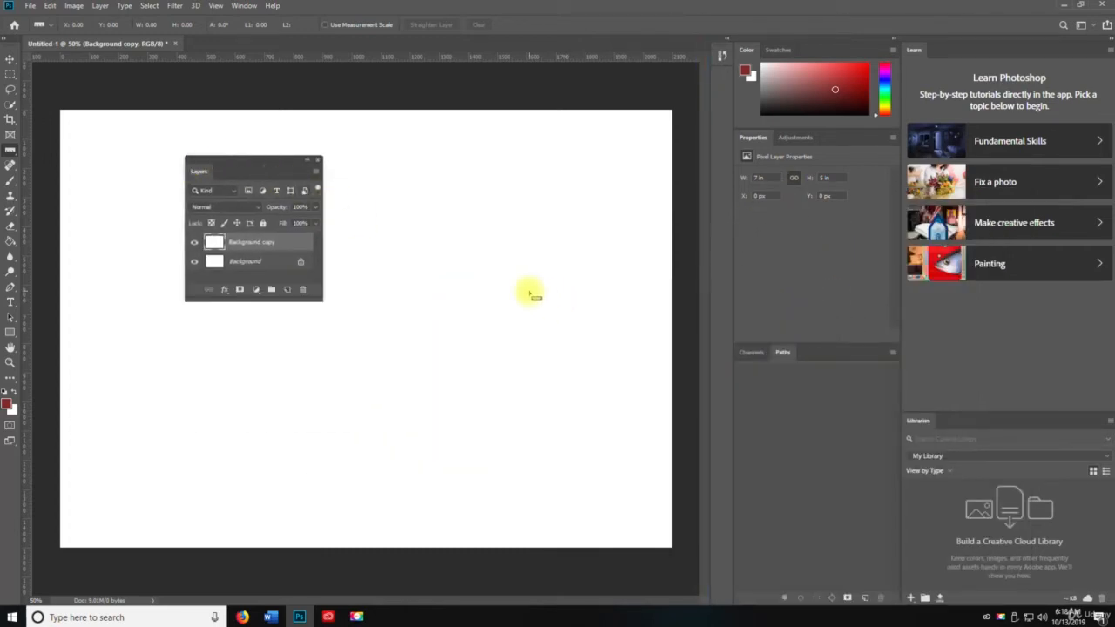
pyautogui.press('Tab')
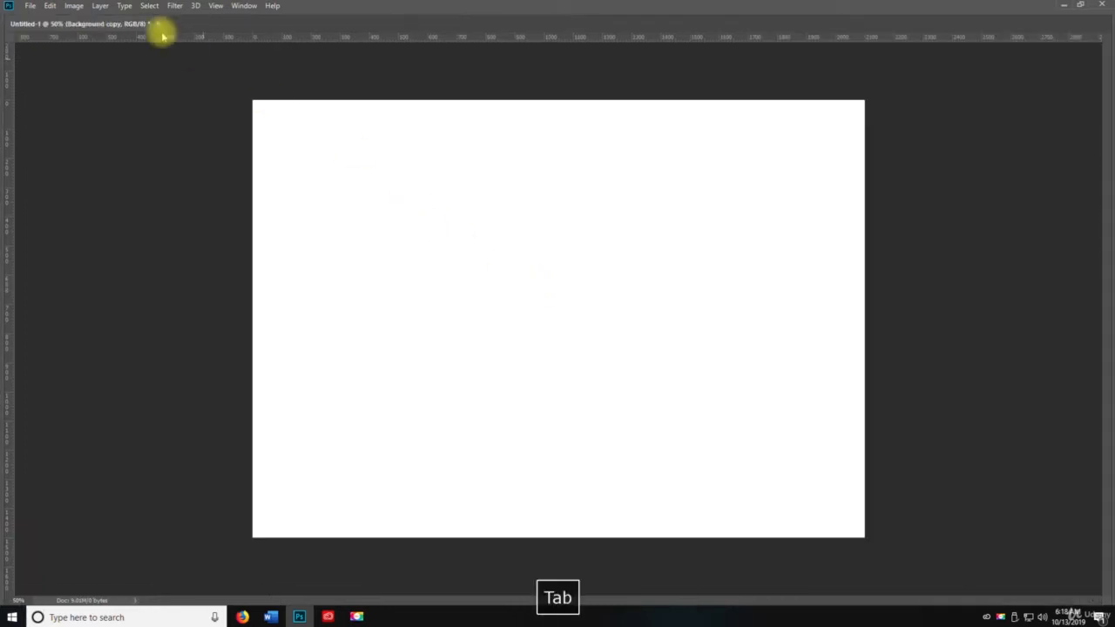
pyautogui.click(242, 6)
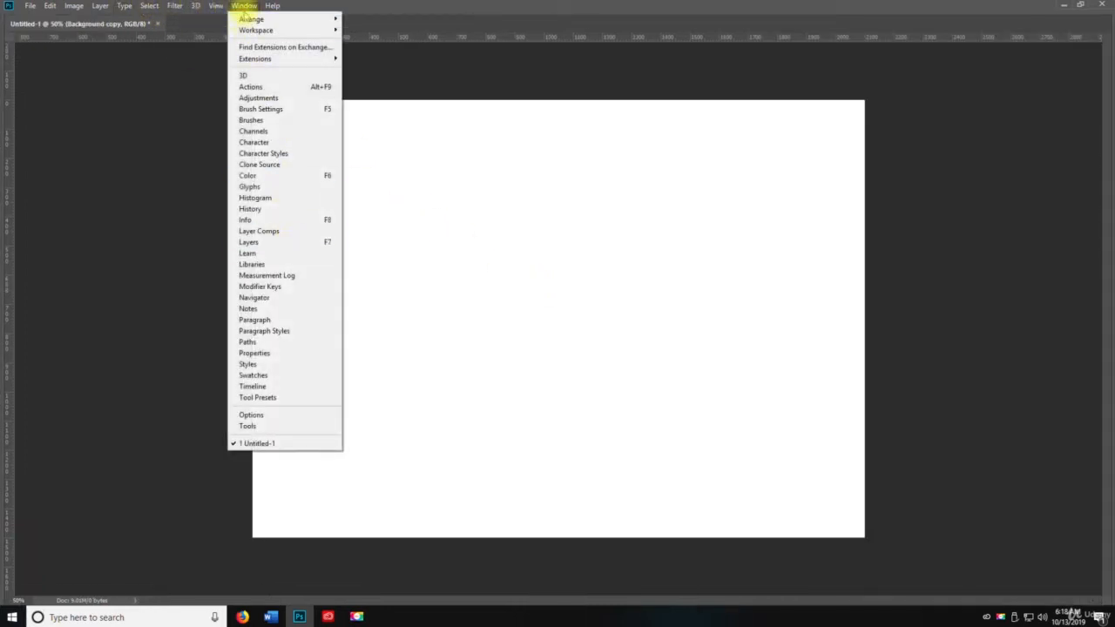
pyautogui.click(260, 242)
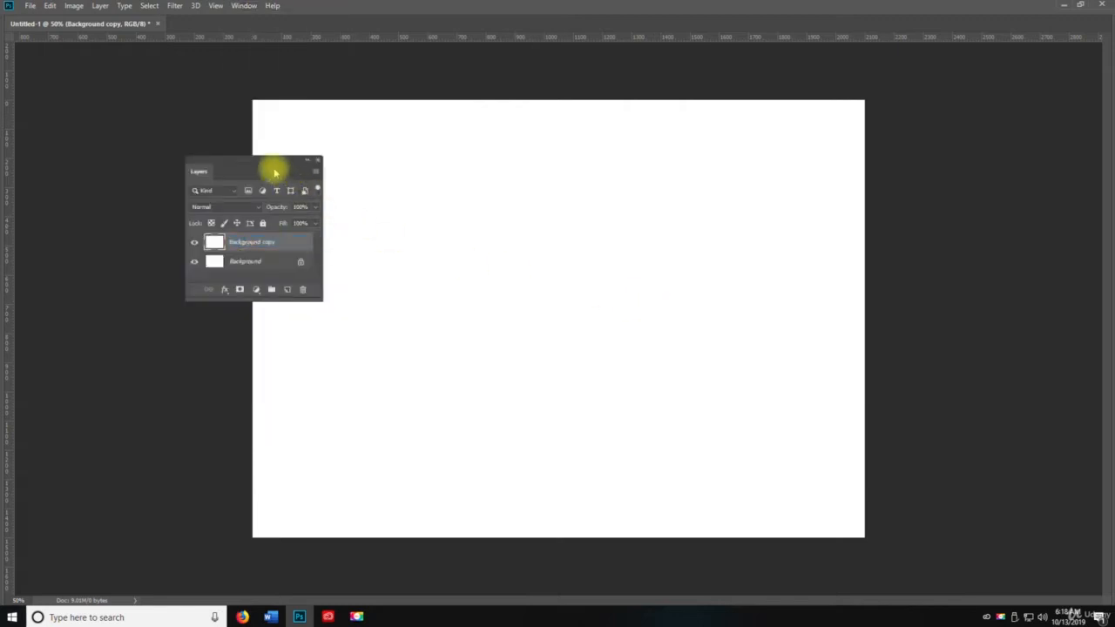
pyautogui.moveTo(270, 165); pyautogui.dragTo(1015, 93)
pyautogui.press('space')
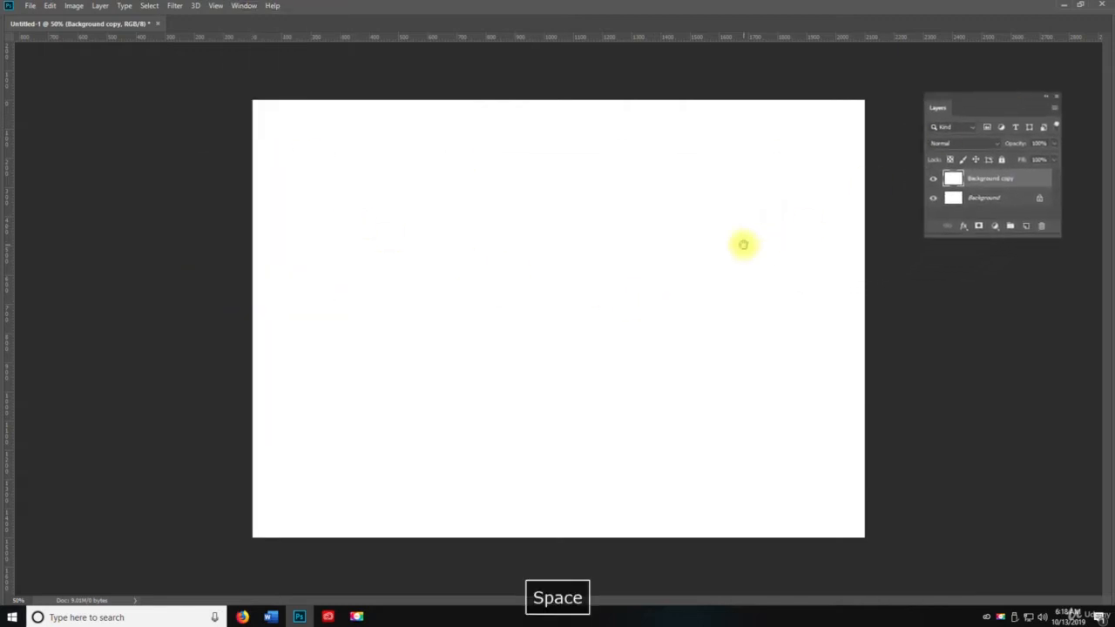
# Step: Show the Tools panel, and place the Layers panel against the canvas edge, stretched to nearly the canvas height
pyautogui.click(244, 5)
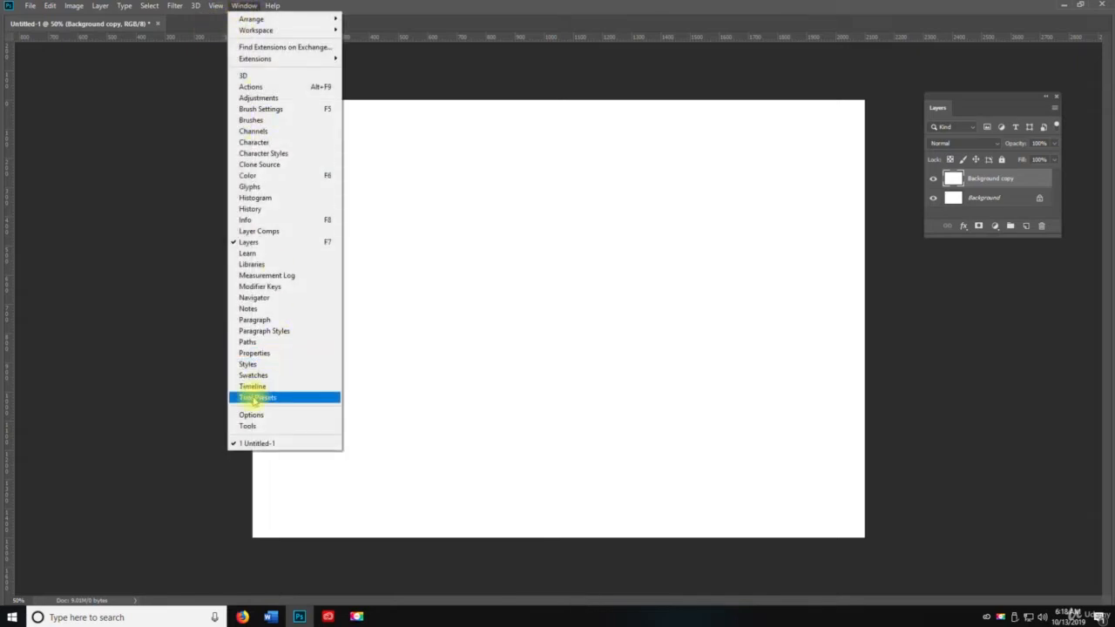
pyautogui.click(248, 426)
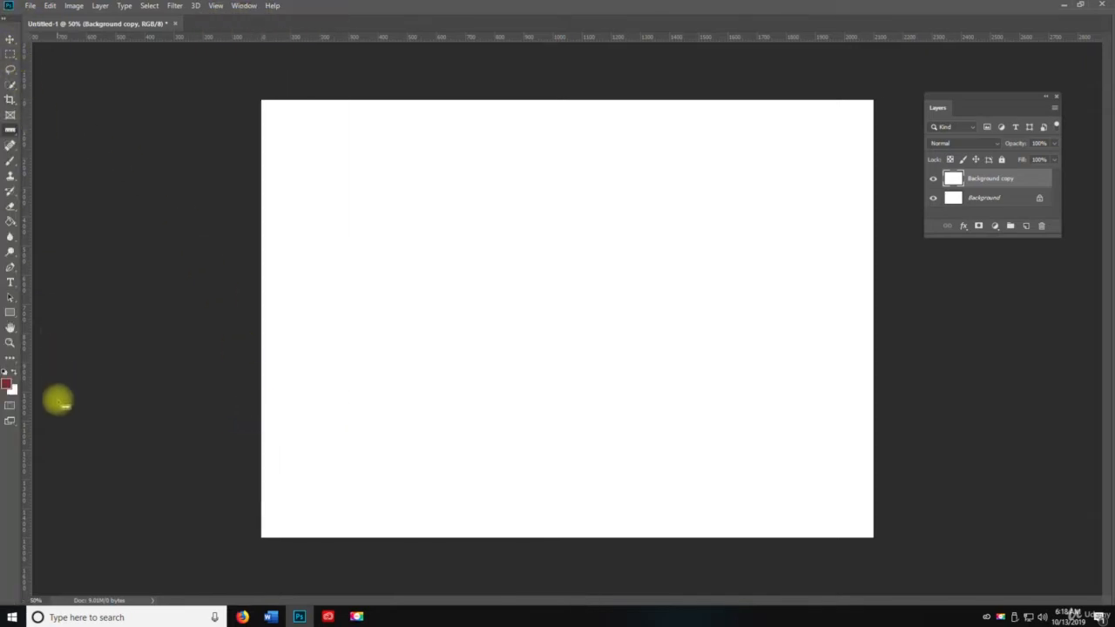
pyautogui.press('space')
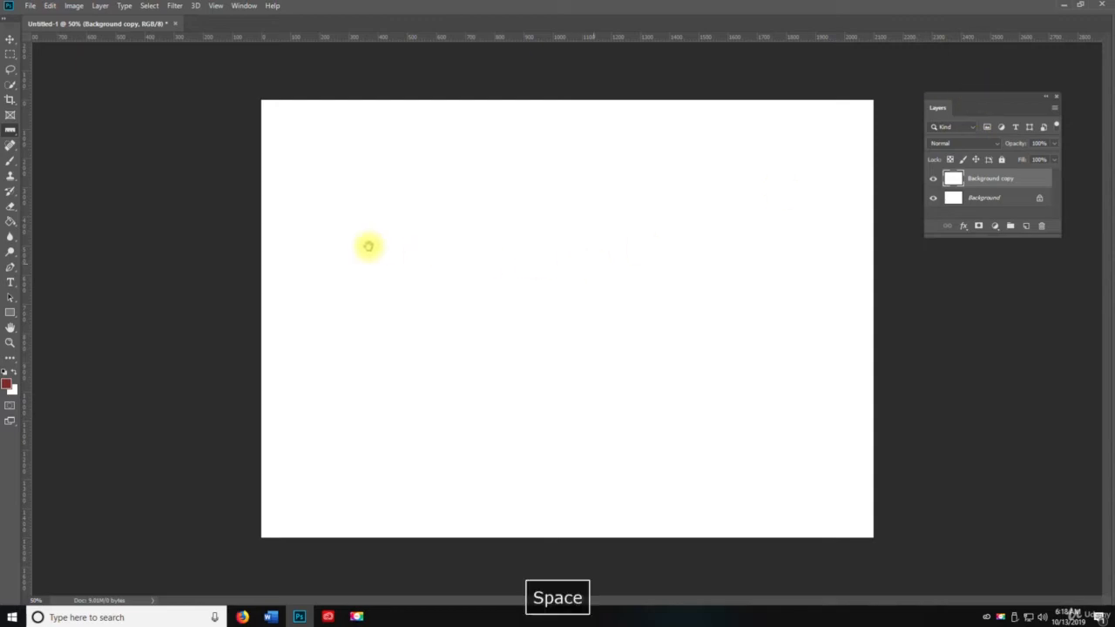
pyautogui.moveTo(979, 95); pyautogui.dragTo(938, 54)
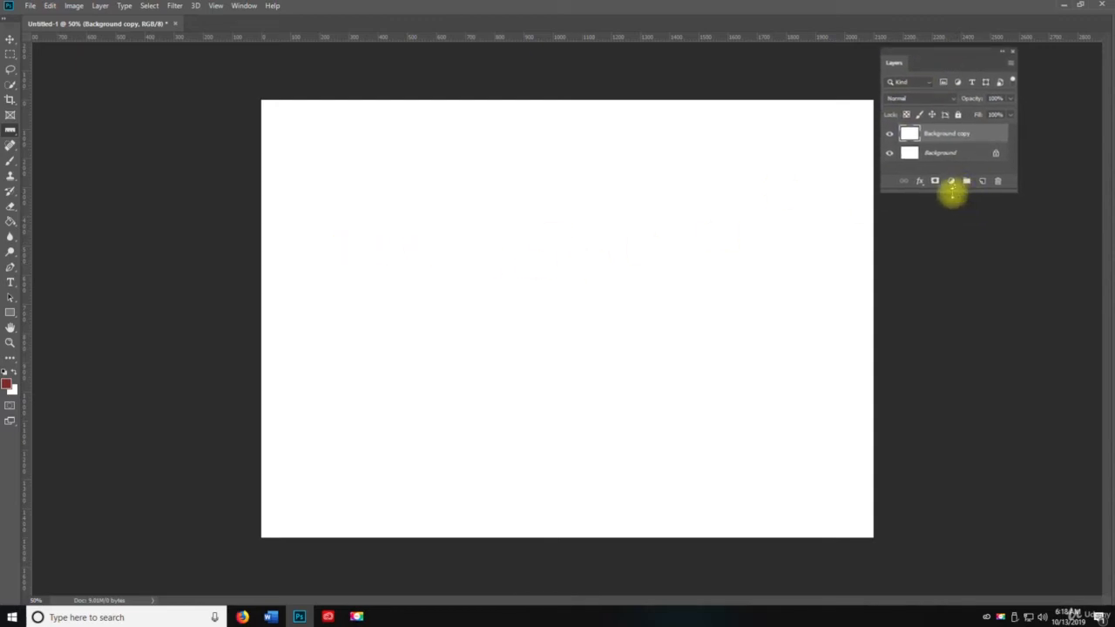
pyautogui.moveTo(952, 191); pyautogui.dragTo(1007, 522)
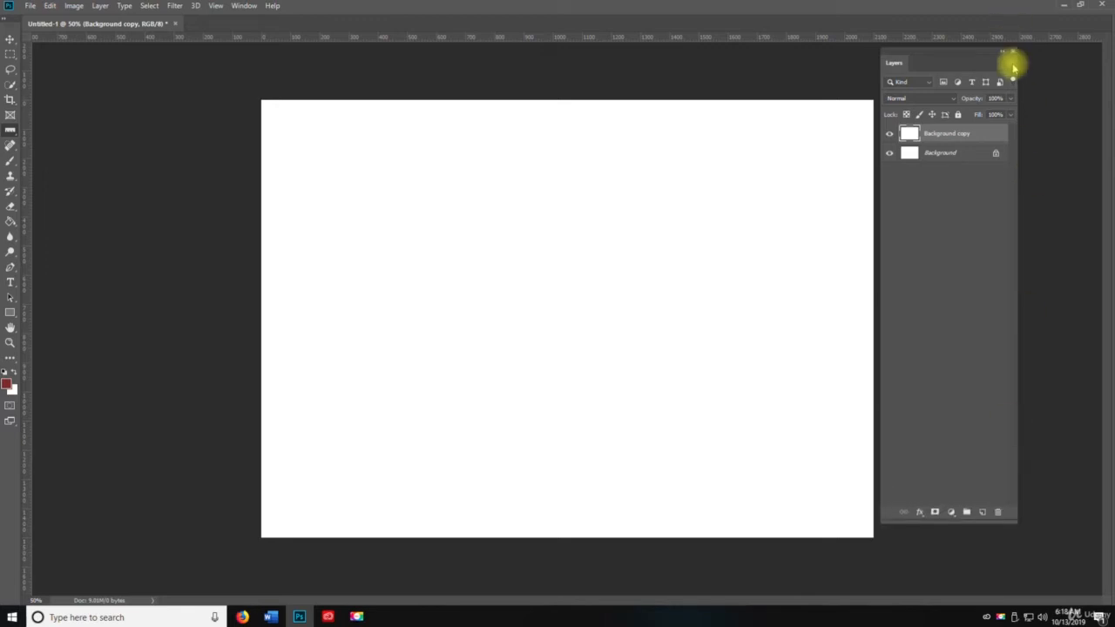
# Step: Add two new empty layers above Background copy with the default names, Normal mode and 100% opacity
pyautogui.click(1013, 66)
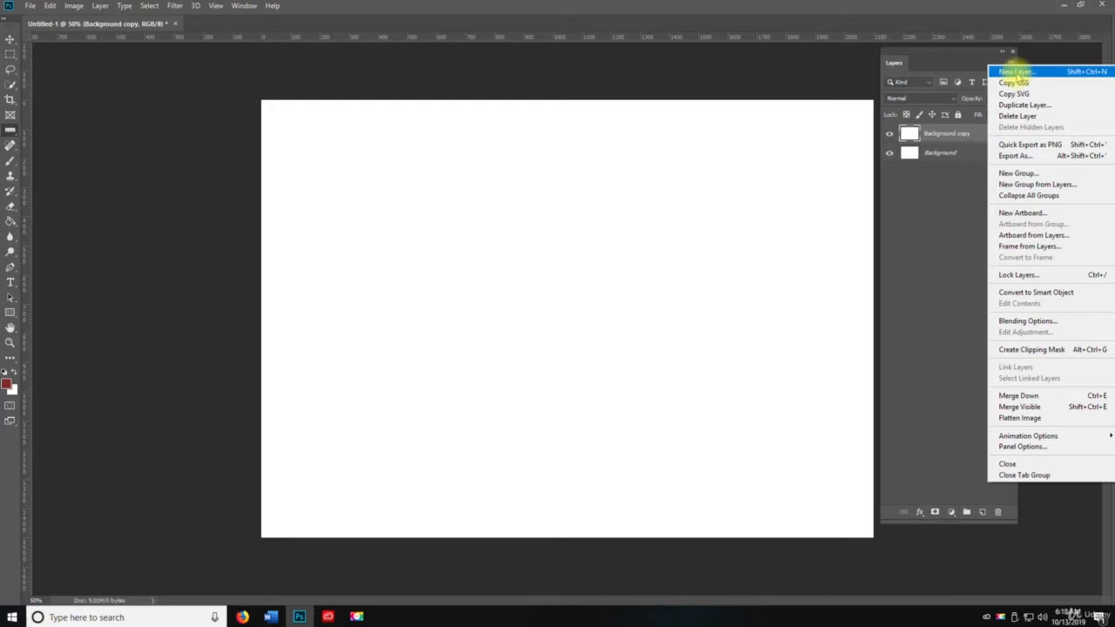
pyautogui.click(1017, 72)
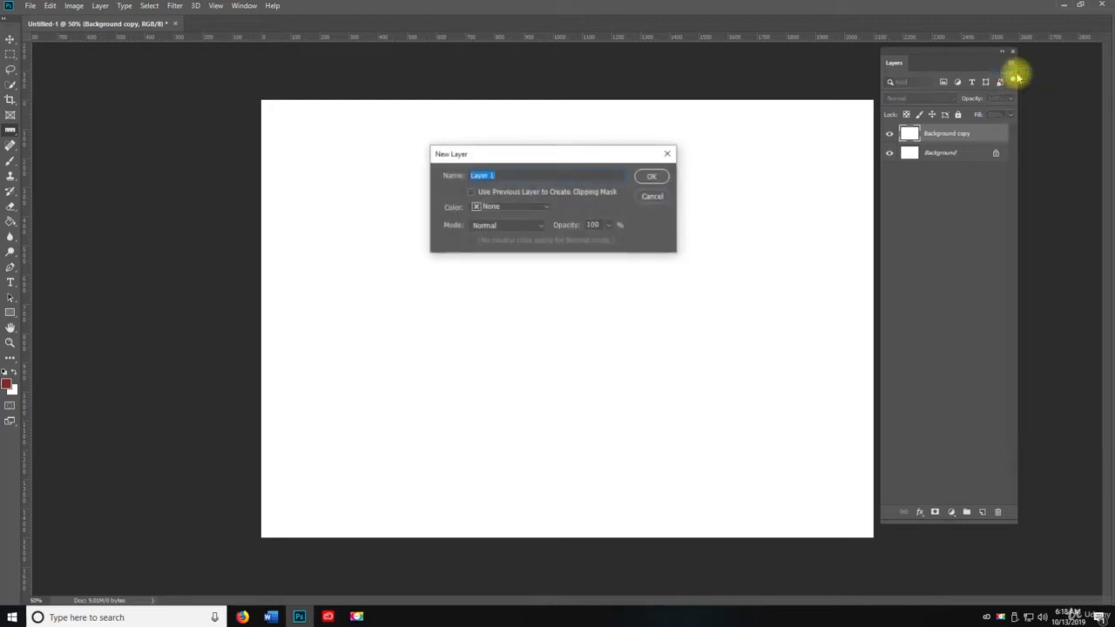
pyautogui.click(653, 177)
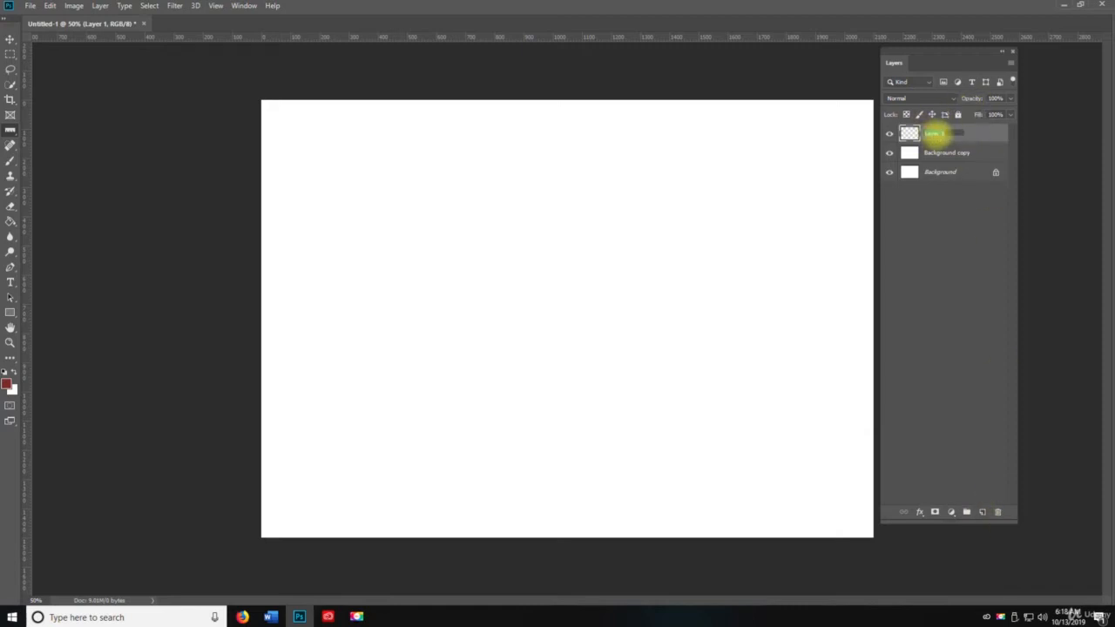
pyautogui.click(929, 331)
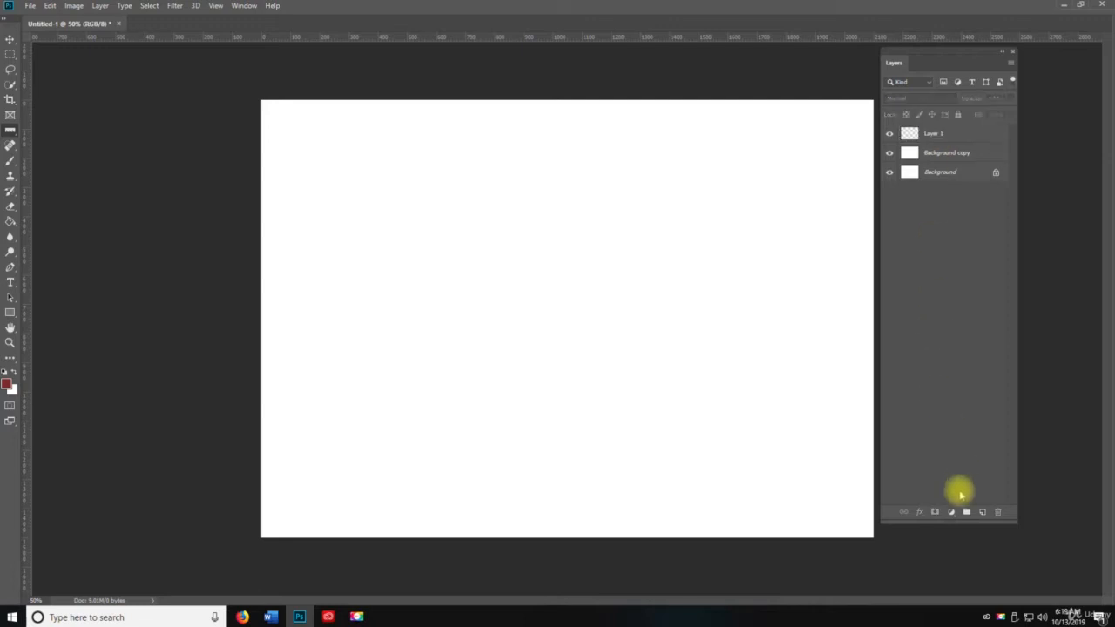
pyautogui.click(983, 512)
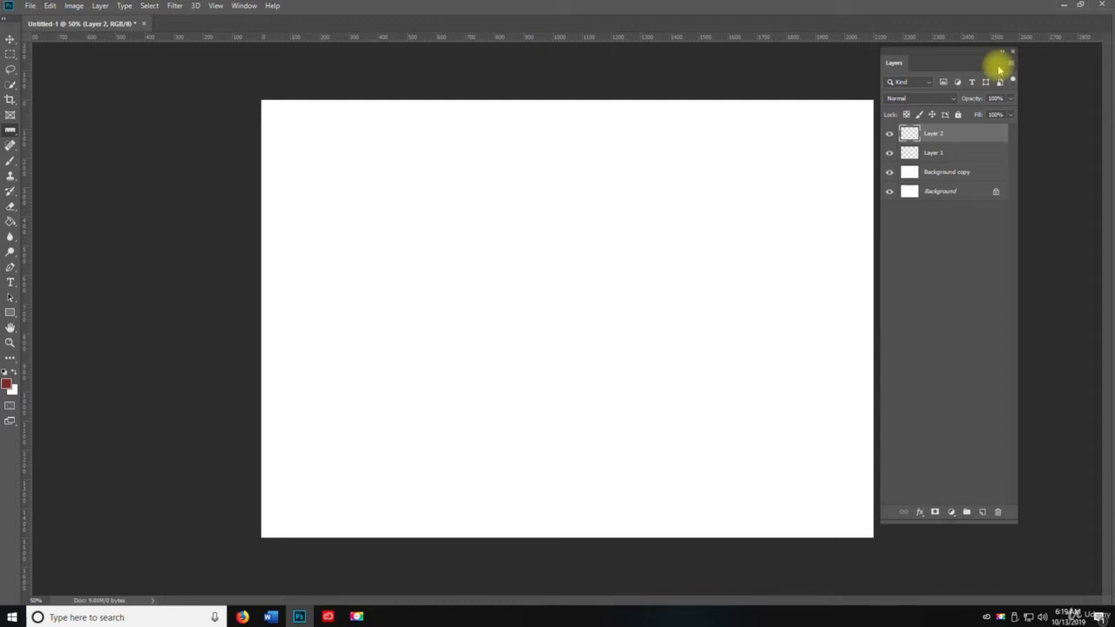
# Step: Add a new layer named Layer 45 above Layer 2, in Normal mode at 100% opacity
pyautogui.hotkey('ctrl', 'shift', 'n')
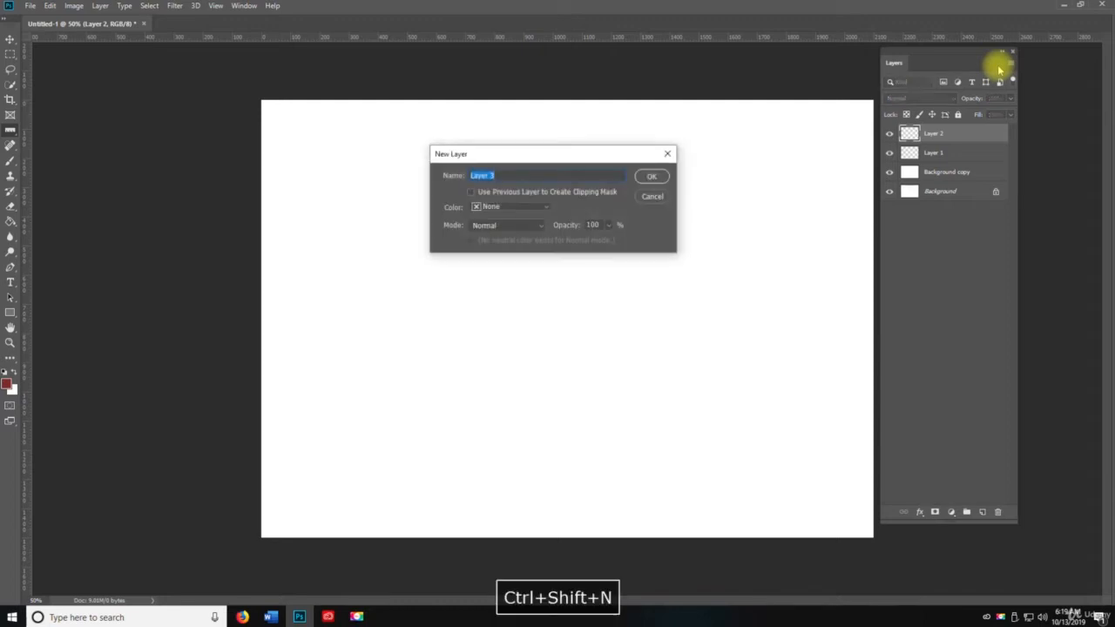
pyautogui.write('L')
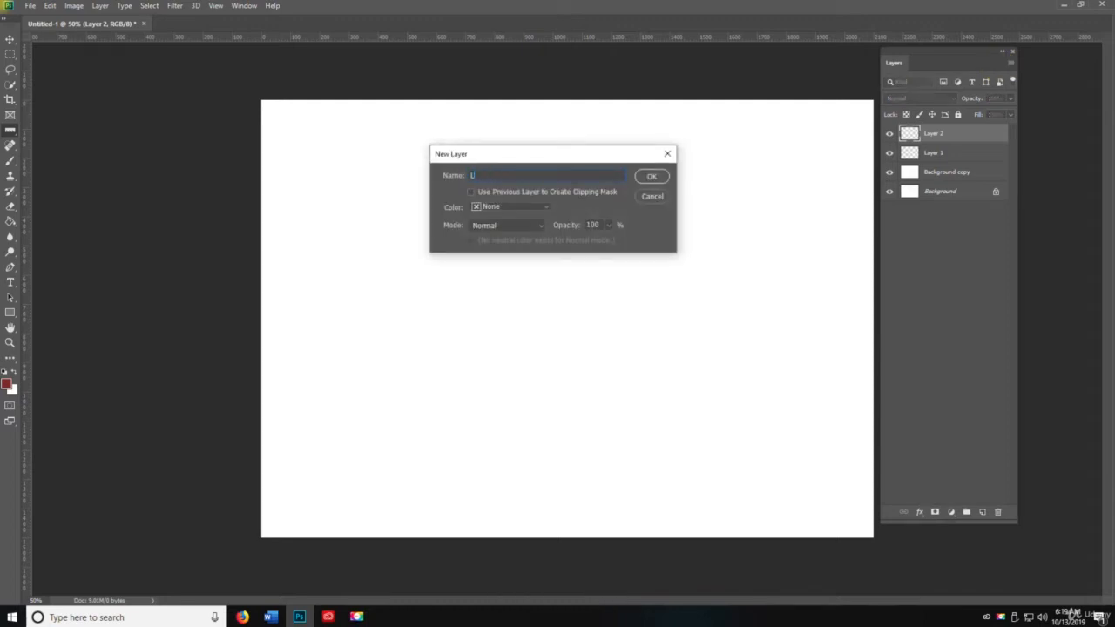
pyautogui.press('Return')
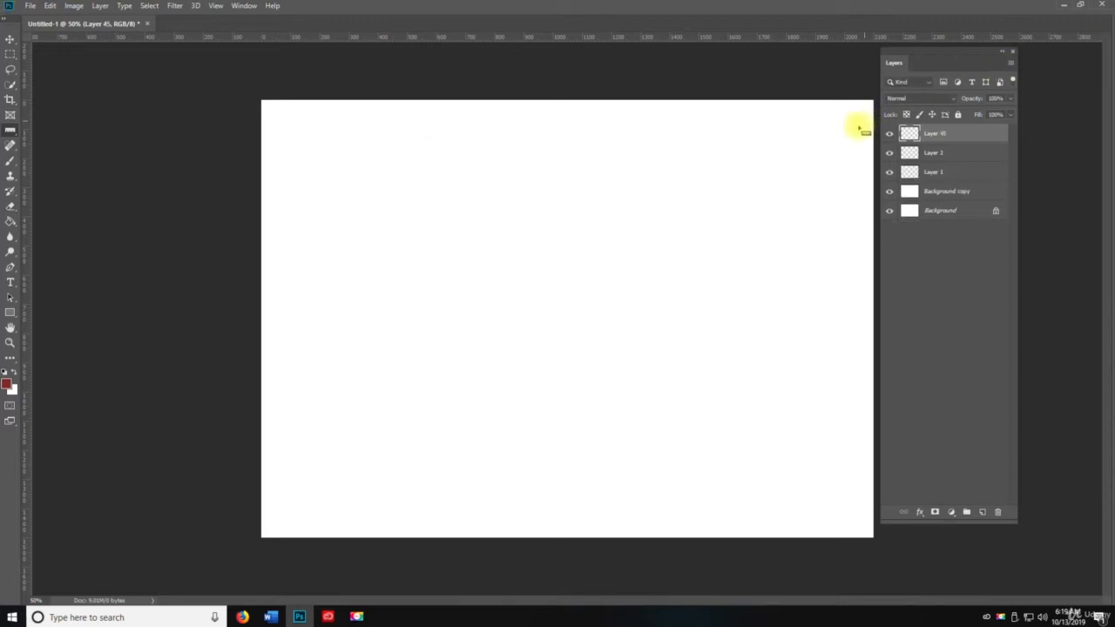
# Step: Widen the Layers panel and delete Layer 2
pyautogui.click(932, 155)
pyautogui.doubleClick(937, 154)
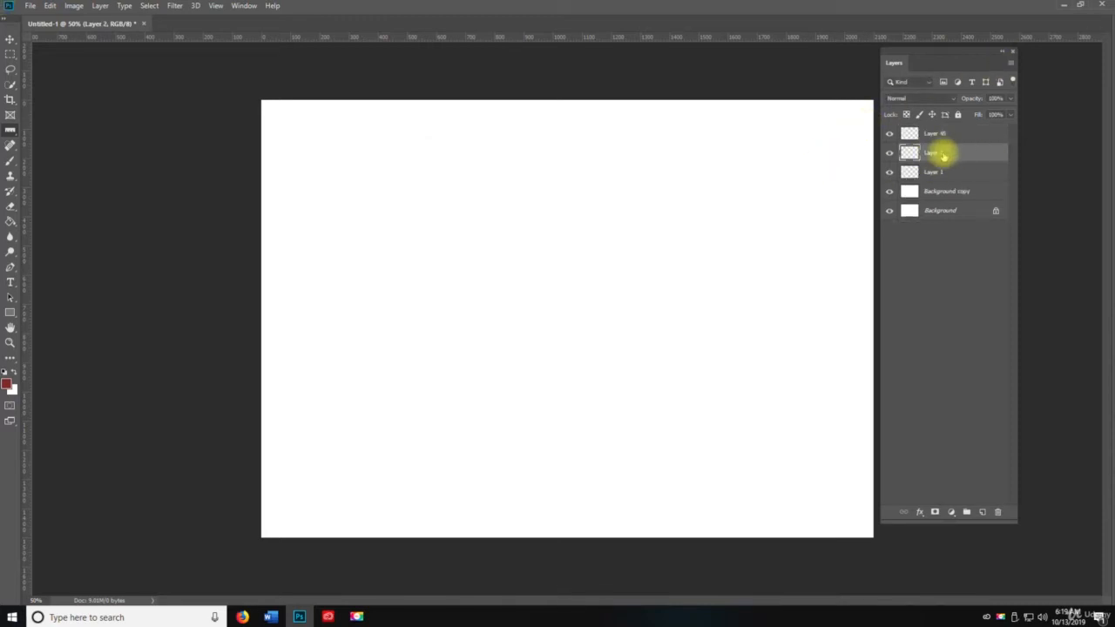
pyautogui.rightClick(945, 154)
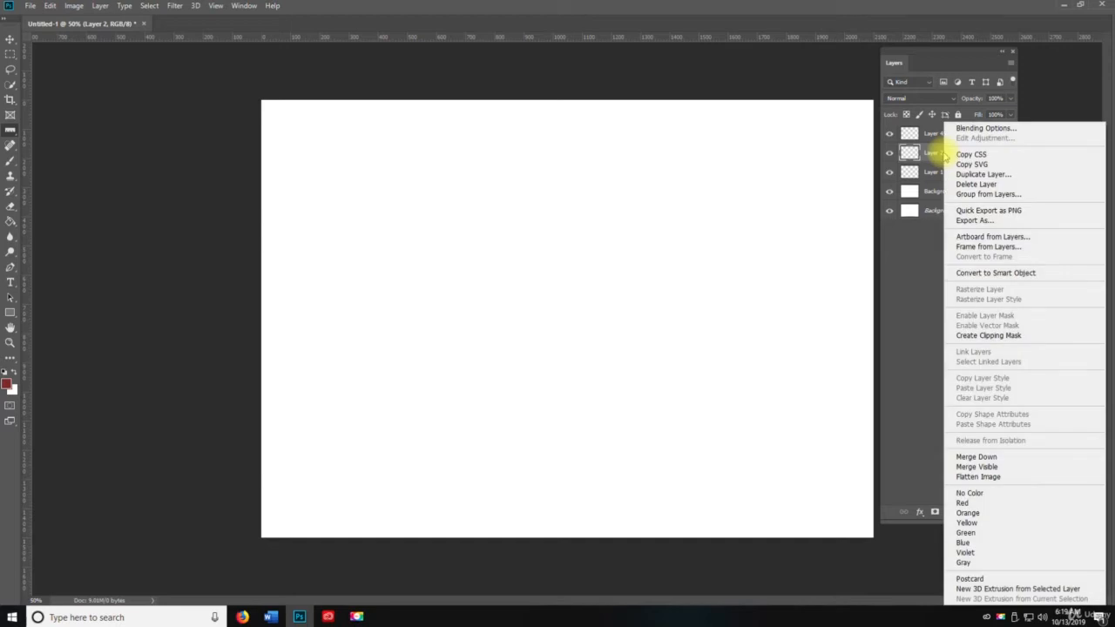
pyautogui.click(900, 385)
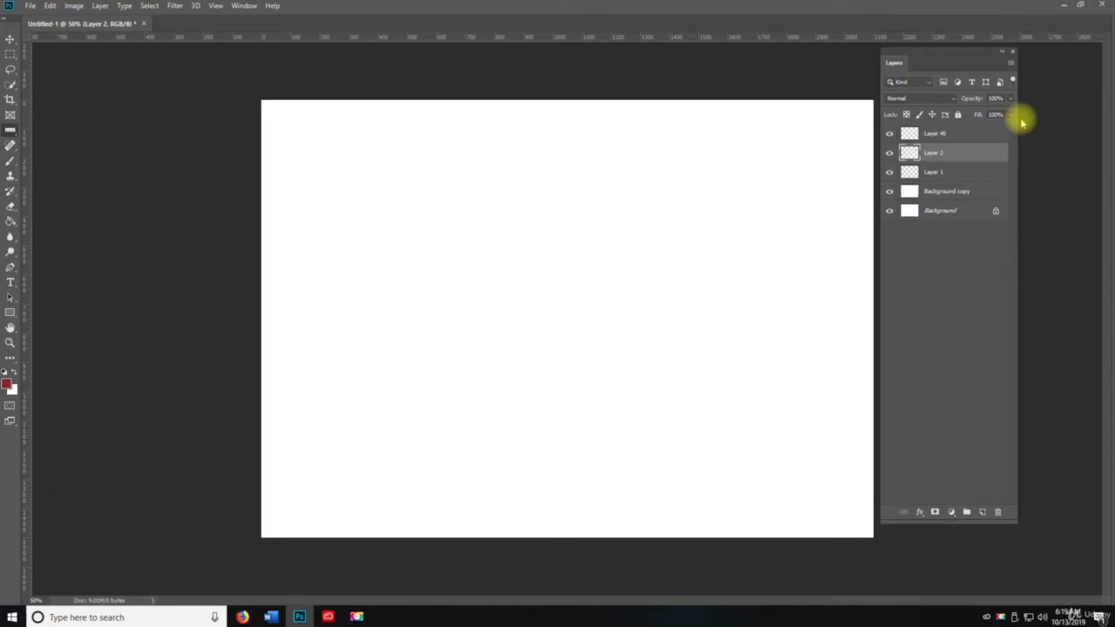
pyautogui.moveTo(1017, 123); pyautogui.dragTo(1088, 119)
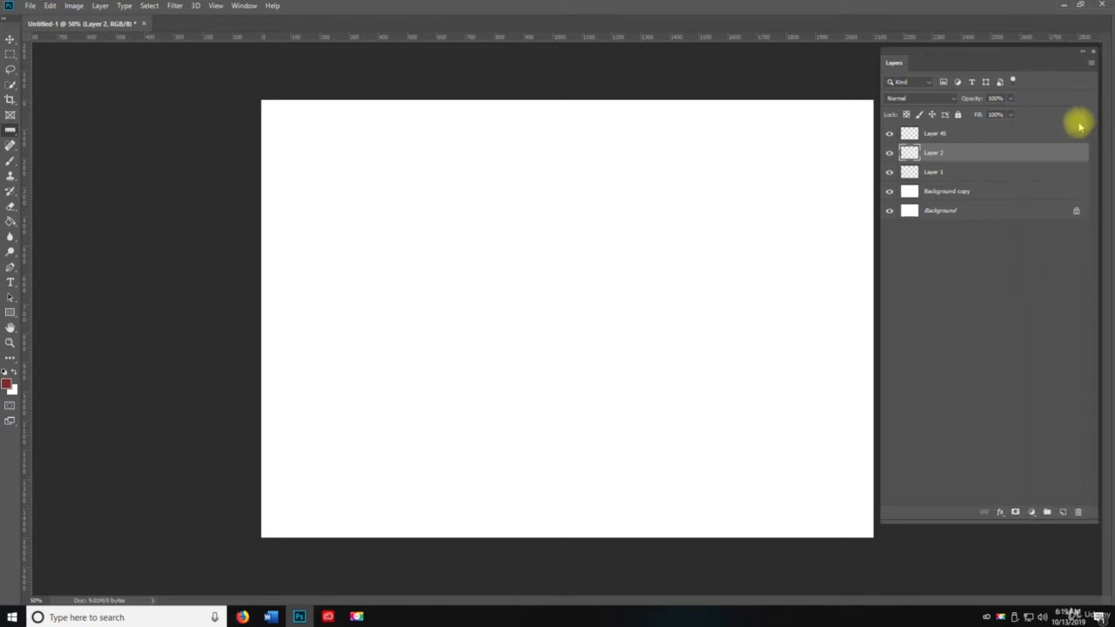
pyautogui.click(1090, 60)
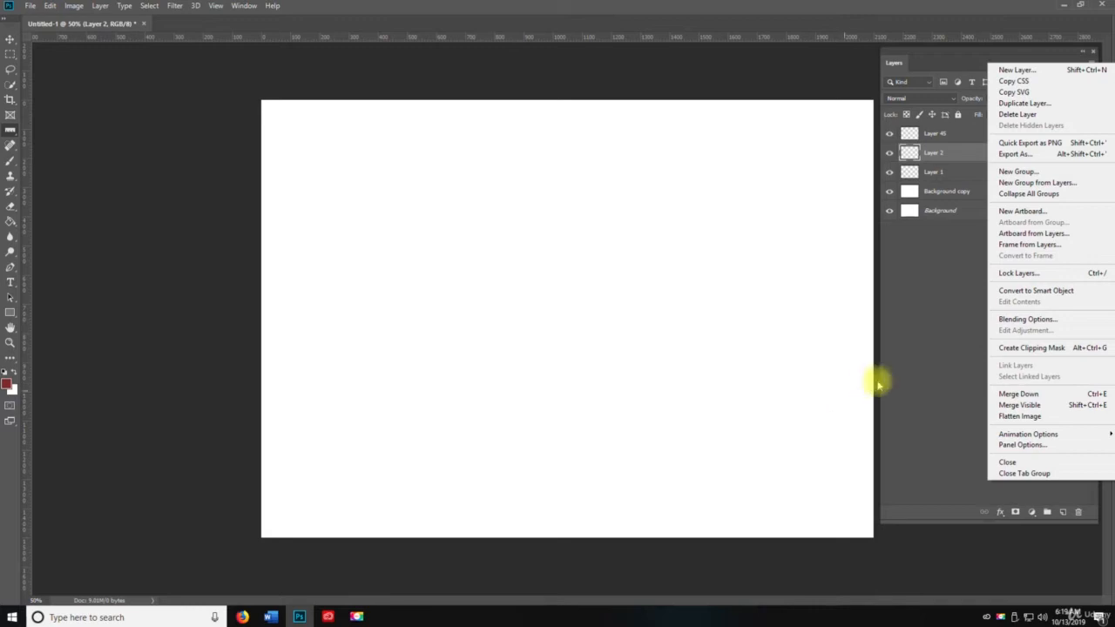
pyautogui.click(943, 298)
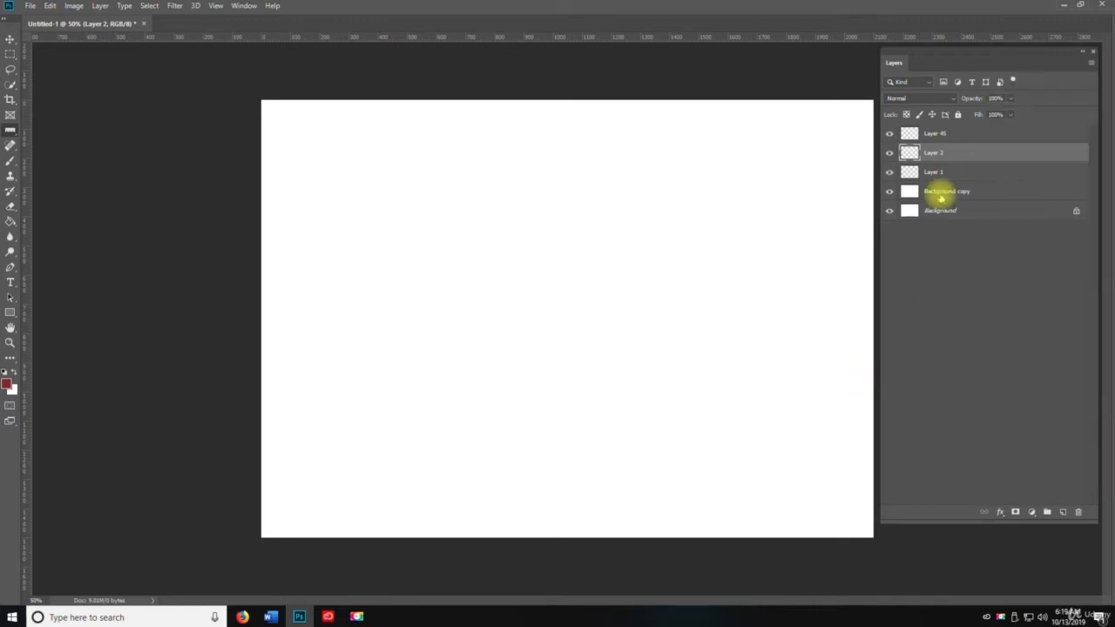
pyautogui.press('Delete')
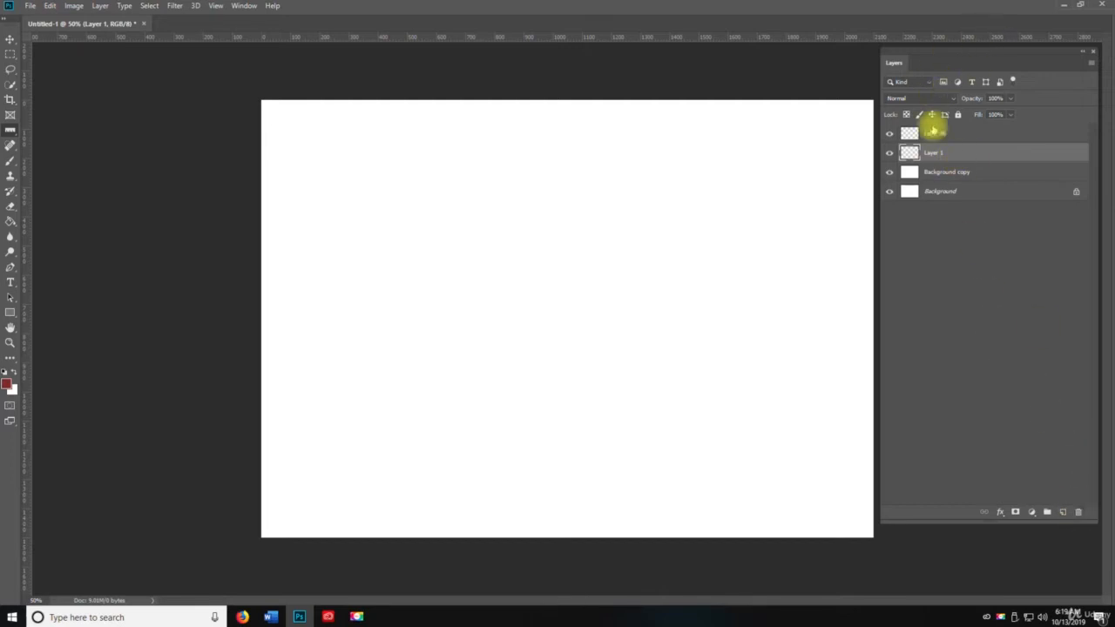
# Step: Try merging Layer 1 down into Background copy, and undo the merge
pyautogui.click(1089, 62)
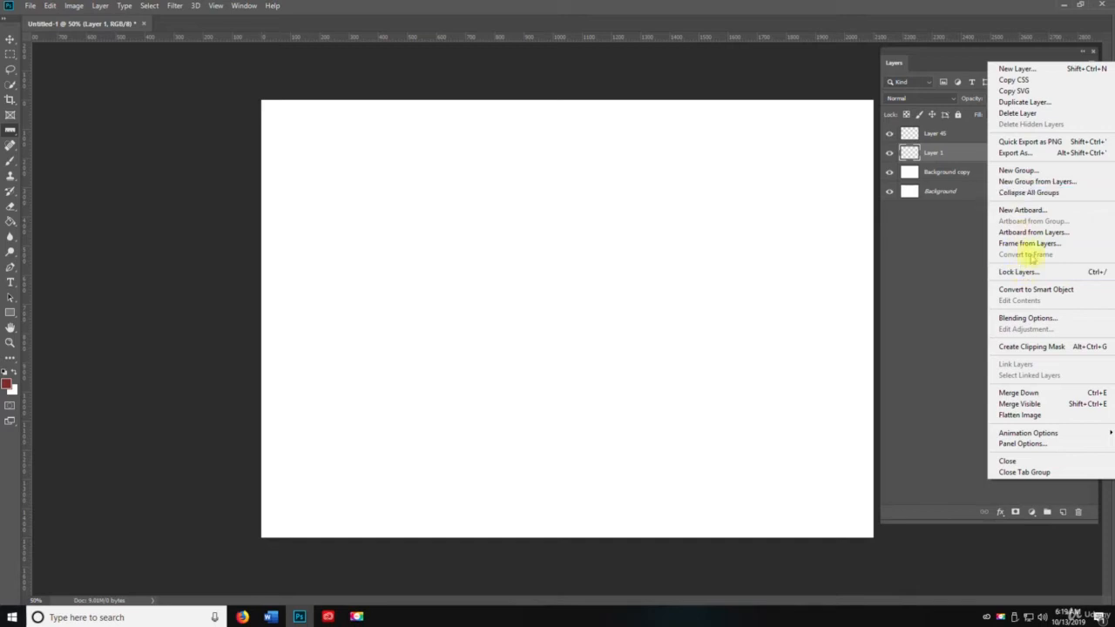
pyautogui.click(941, 252)
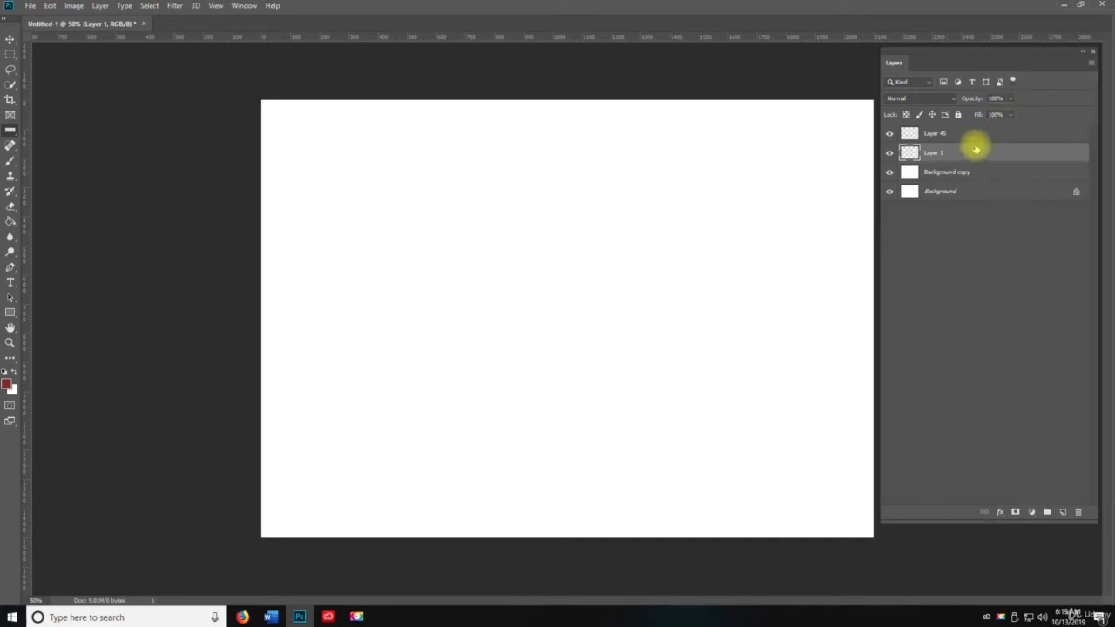
pyautogui.rightClick(976, 149)
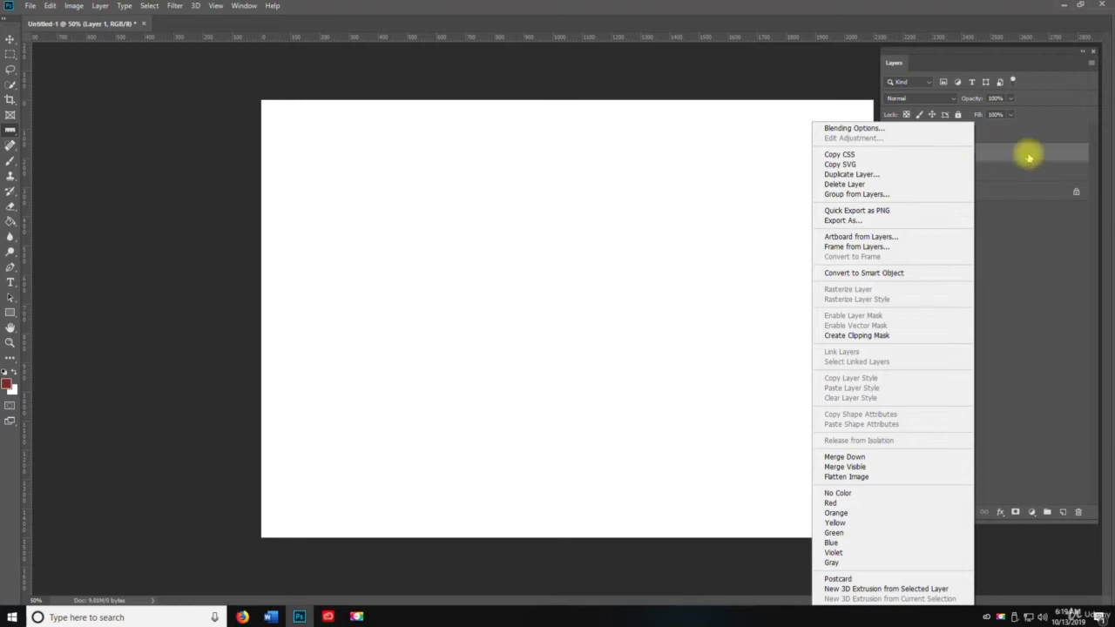
pyautogui.click(1020, 154)
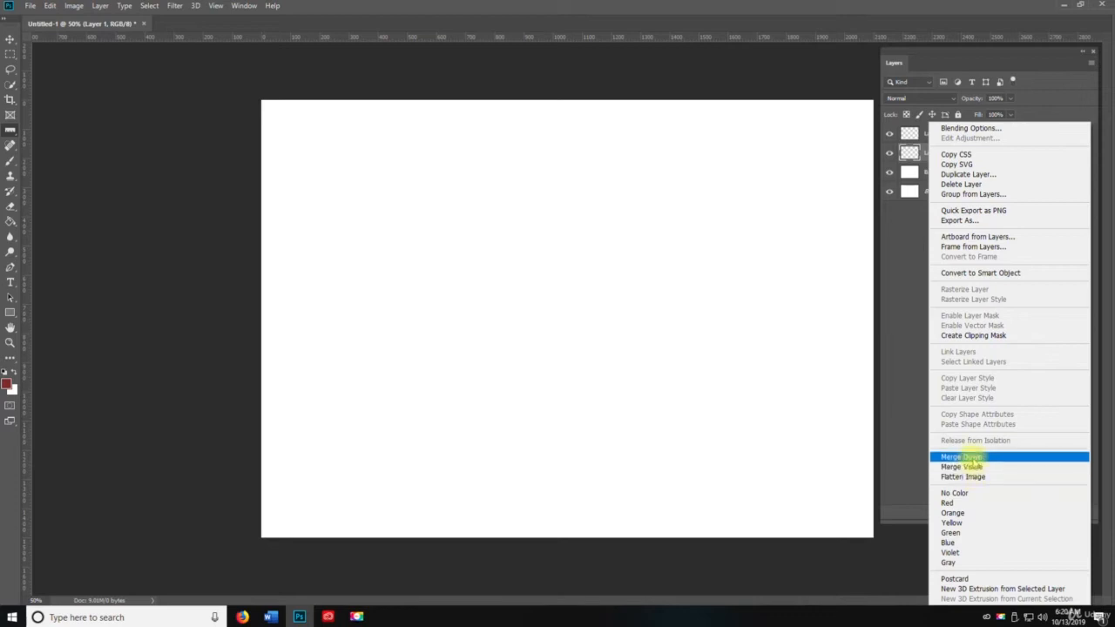
pyautogui.click(964, 467)
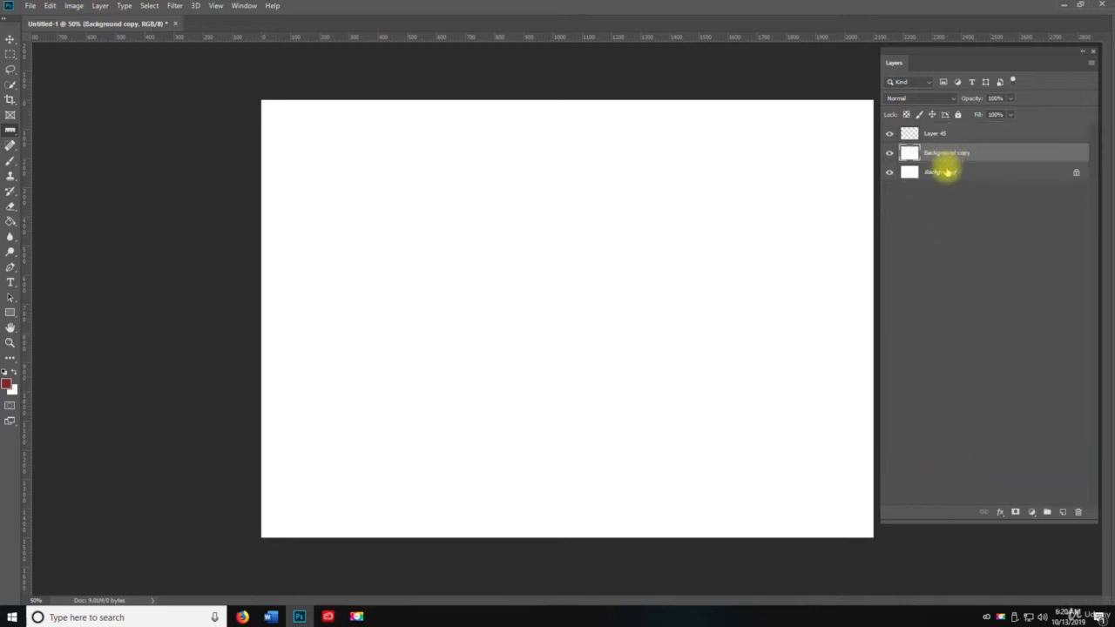
pyautogui.hotkey('ctrl', 'z')
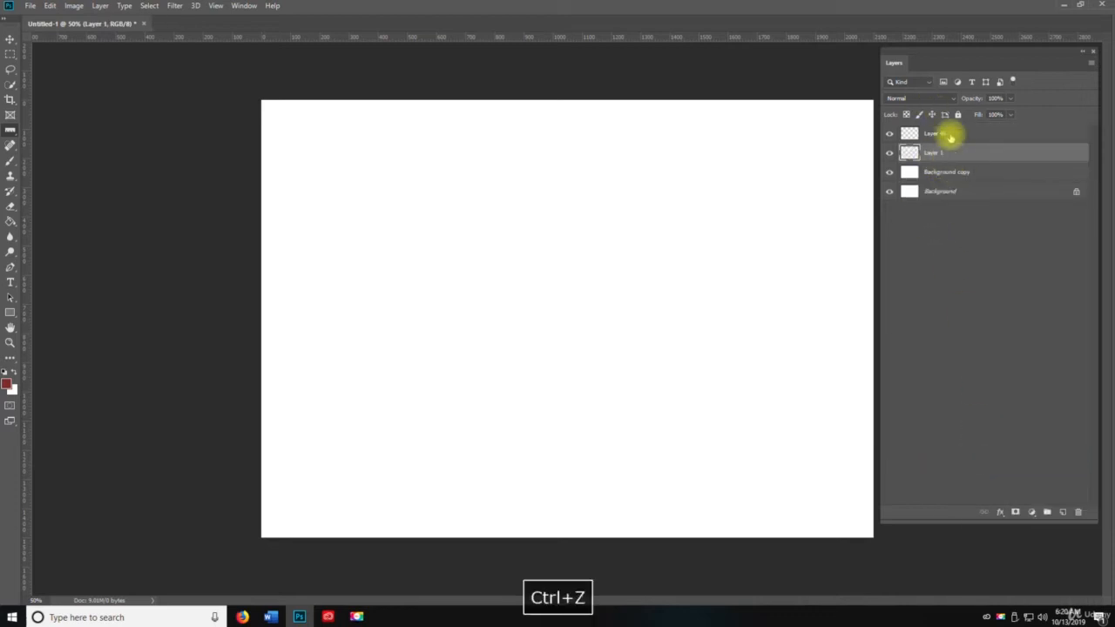
# Step: Unlock the Background layer to turn it into a regular layer
pyautogui.keyDown('shift'); pyautogui.click(949, 192); pyautogui.keyUp('shift')
pyautogui.click(1076, 191)
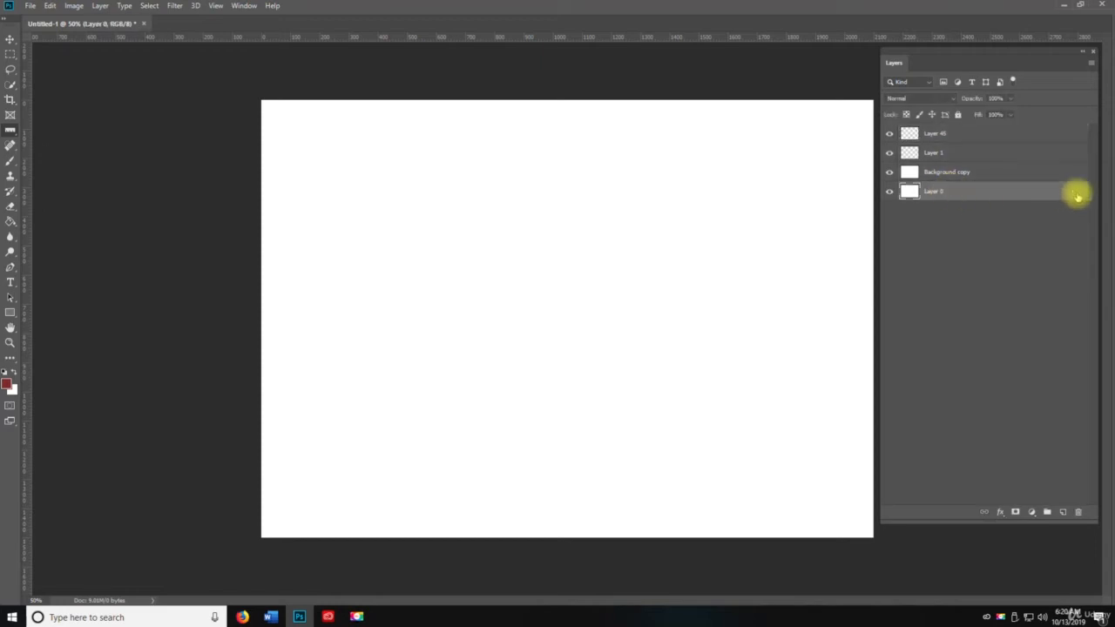
# Step: Try merging all four layers into a single layer, and undo the merge
pyautogui.click(915, 133)
pyautogui.keyDown('shift'); pyautogui.click(965, 192); pyautogui.keyUp('shift')
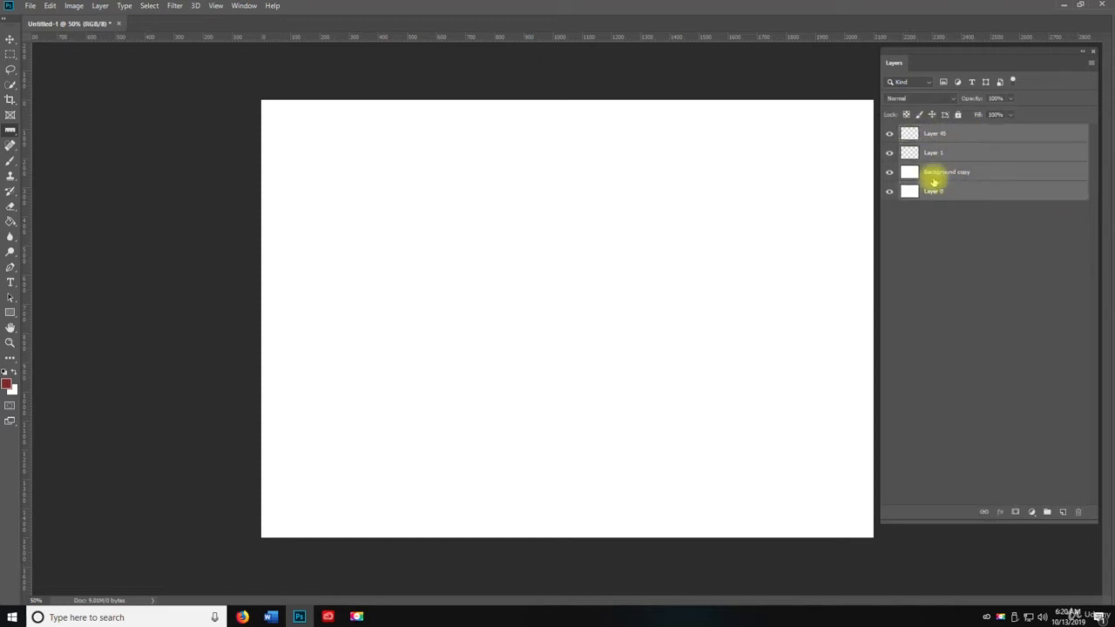
pyautogui.rightClick(932, 142)
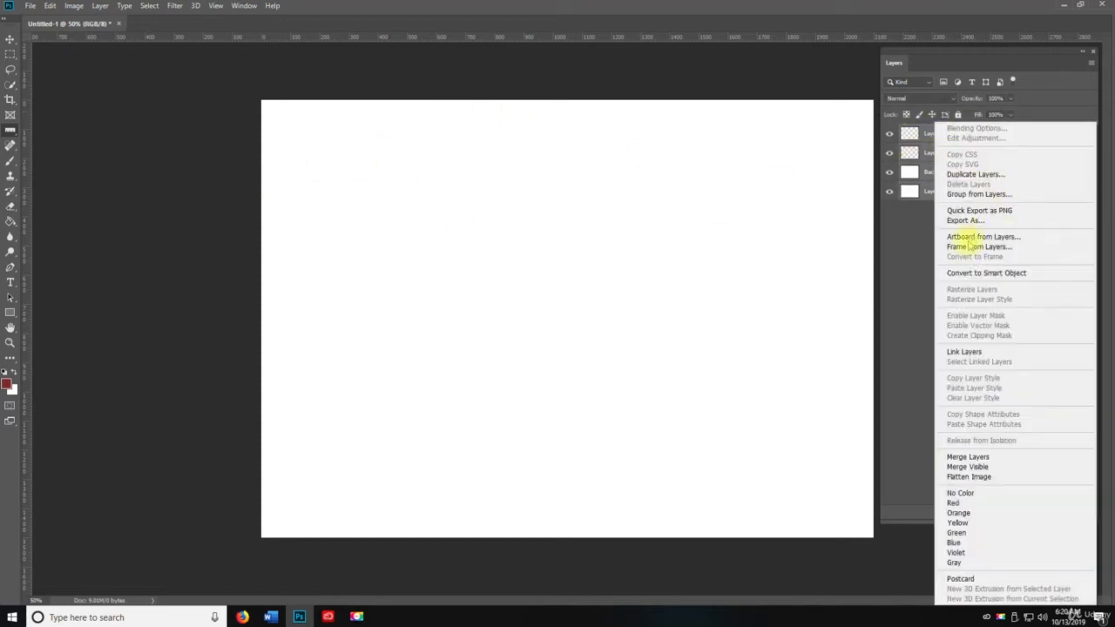
pyautogui.click(967, 456)
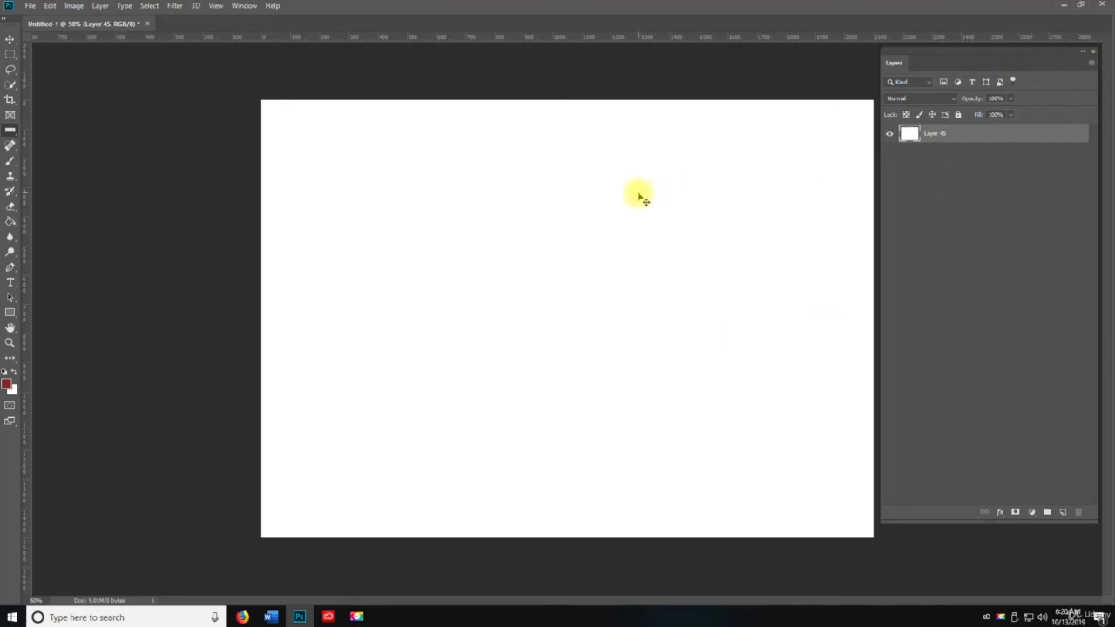
pyautogui.hotkey('ctrl', 'z')
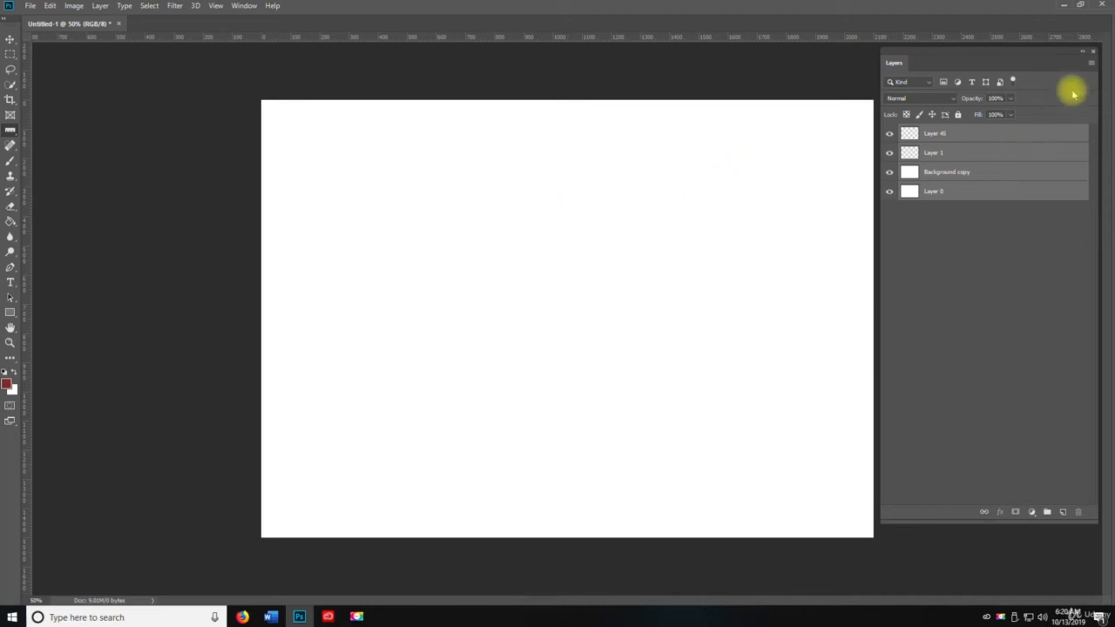
# Step: Deselect all layers, and place the Layers panel over the canvas, widened past the canvas's right edge
pyautogui.click(946, 243)
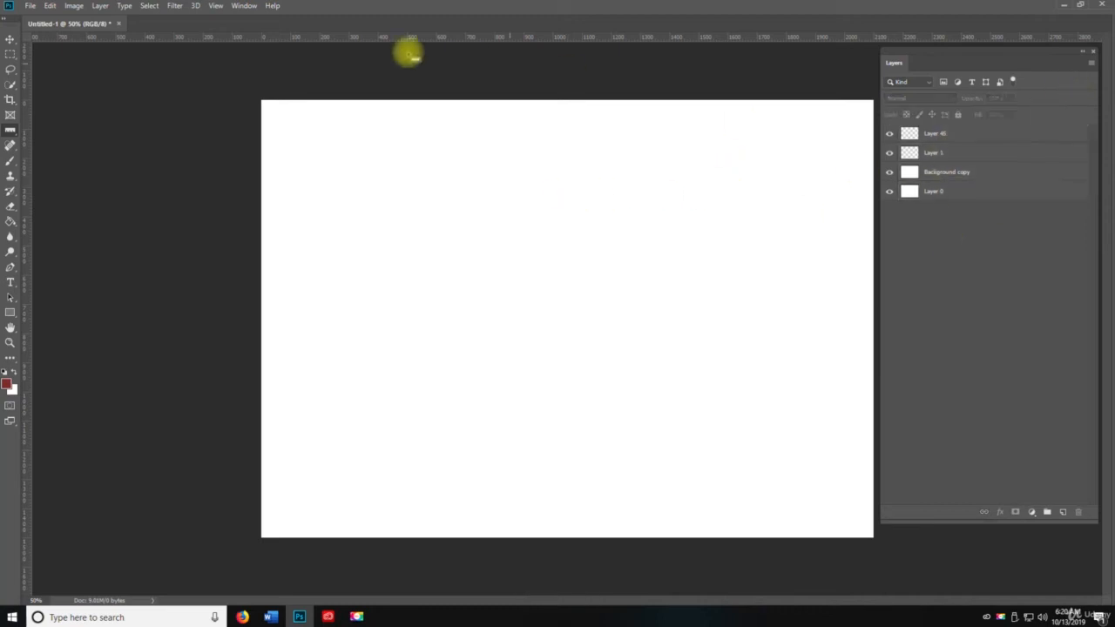
pyautogui.click(100, 6)
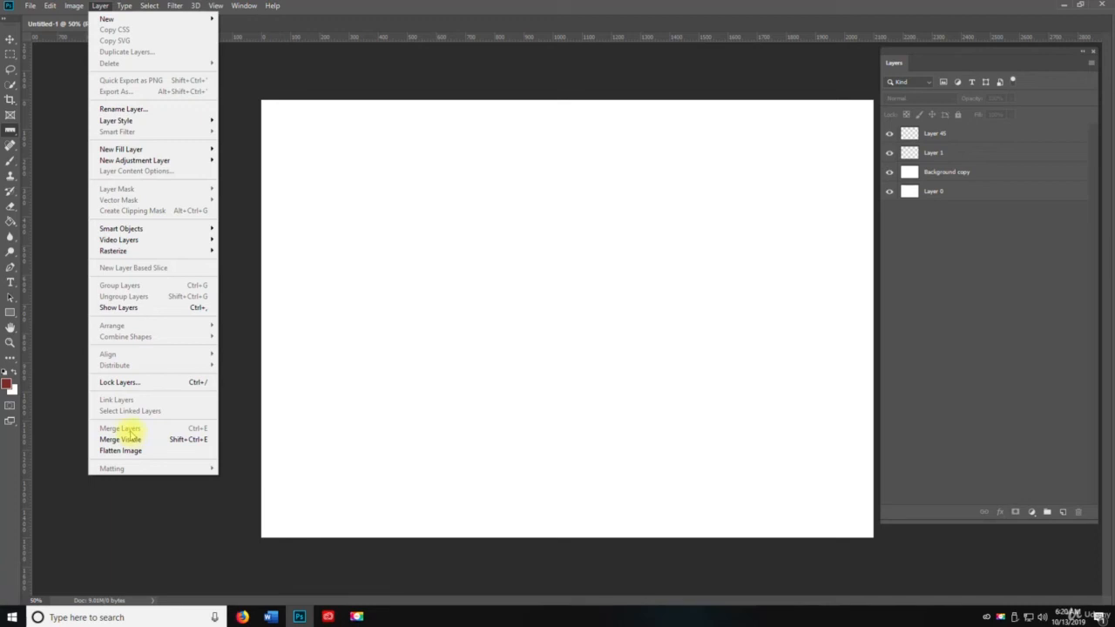
pyautogui.click(967, 271)
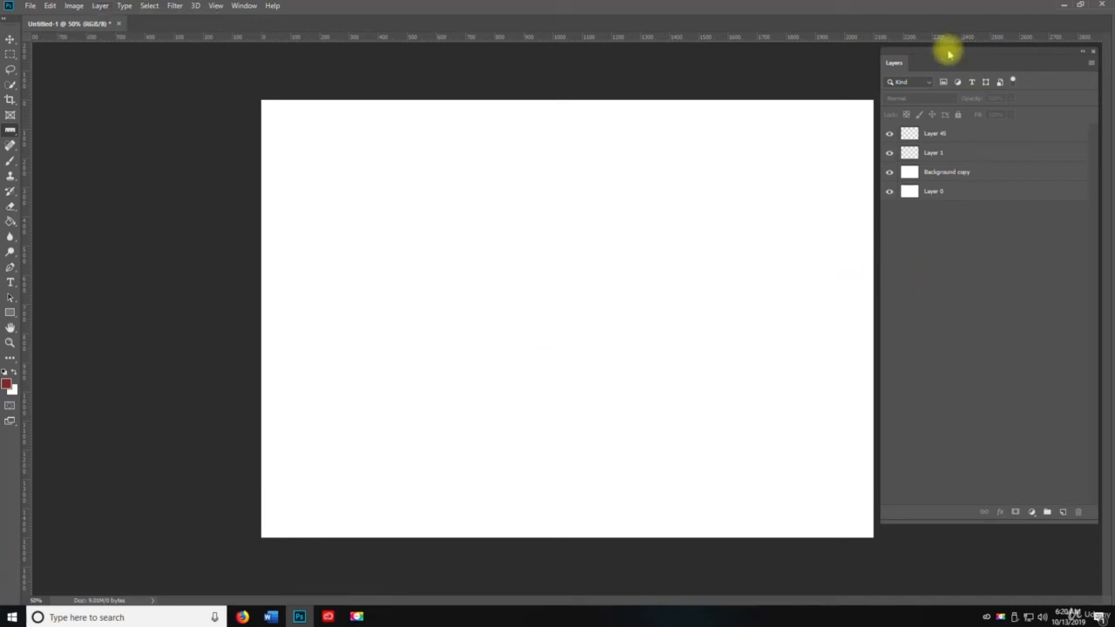
pyautogui.moveTo(947, 49); pyautogui.dragTo(468, 87)
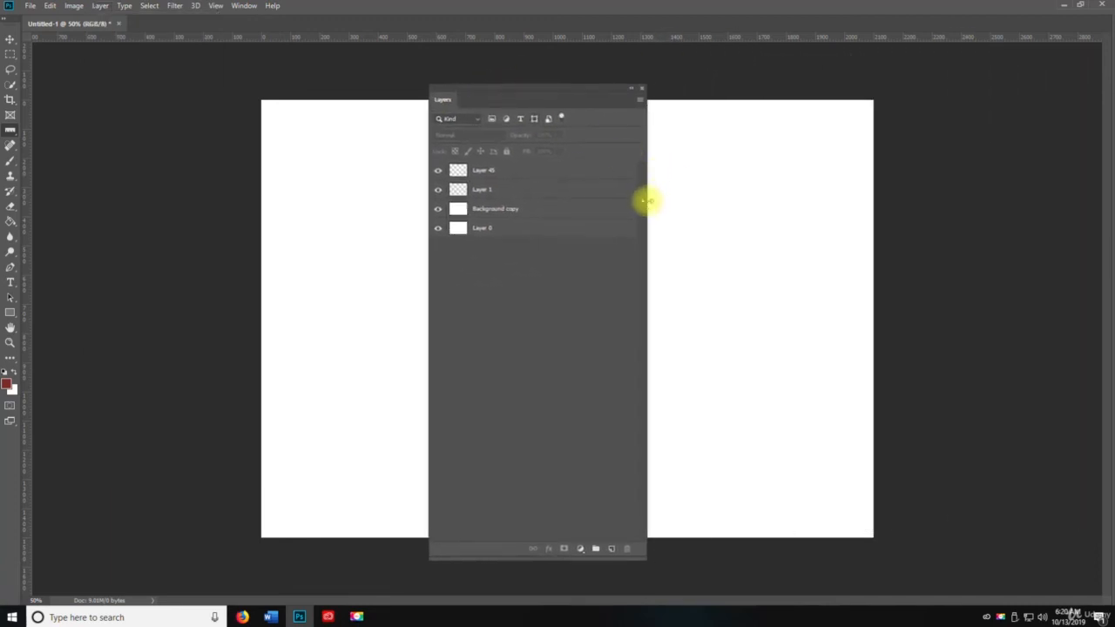
pyautogui.moveTo(646, 205); pyautogui.dragTo(958, 174)
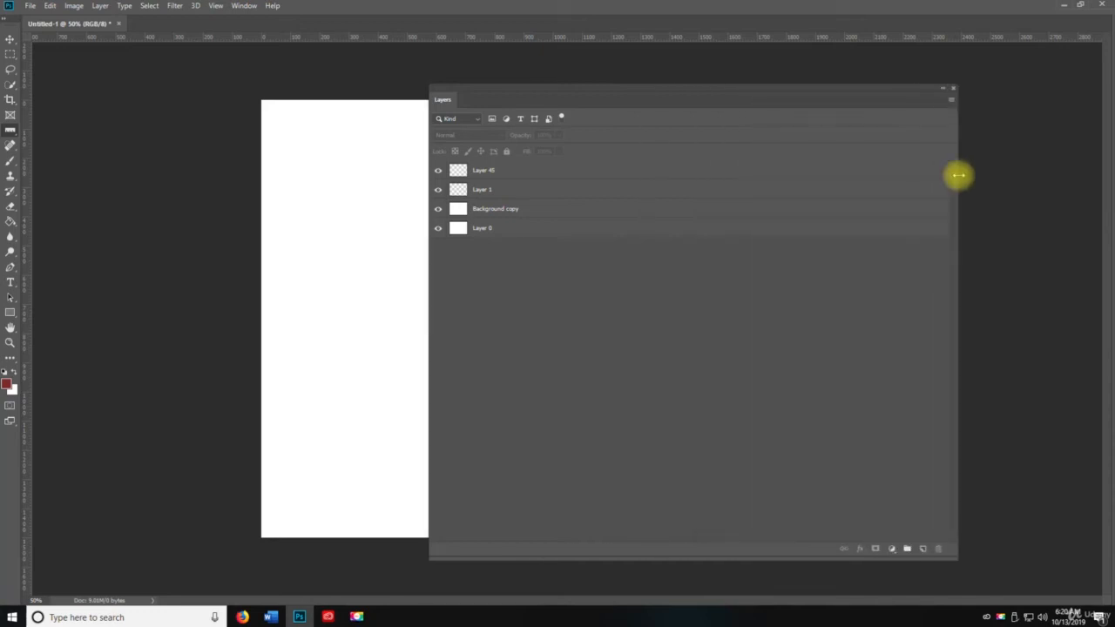
# Step: Select Layer 45 and examine its lock options and available blending modes
pyautogui.click(520, 170)
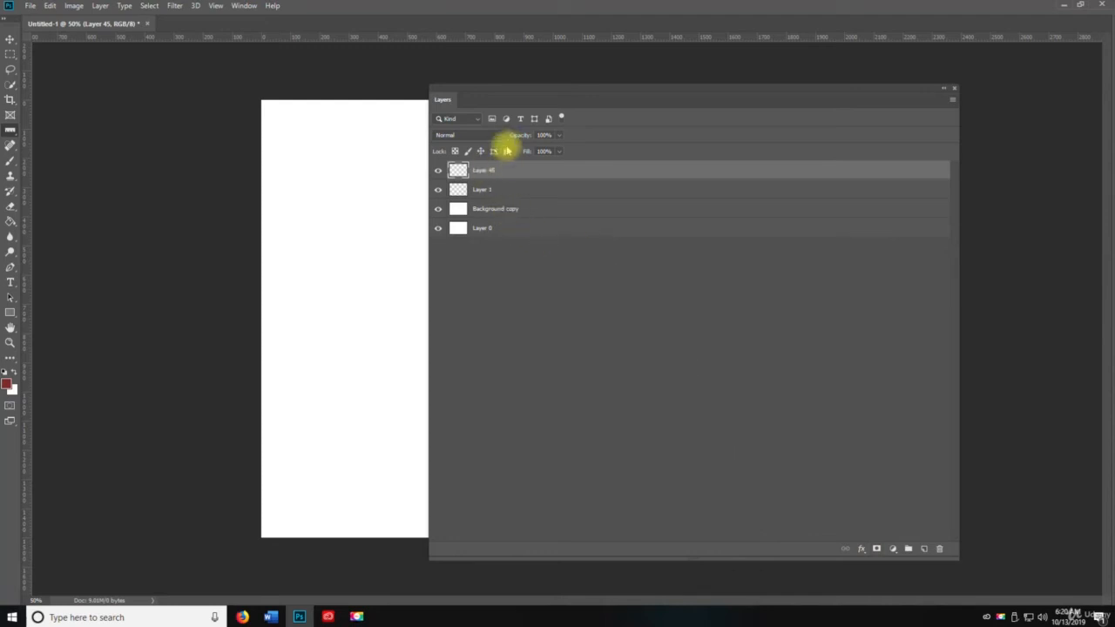
pyautogui.click(507, 152)
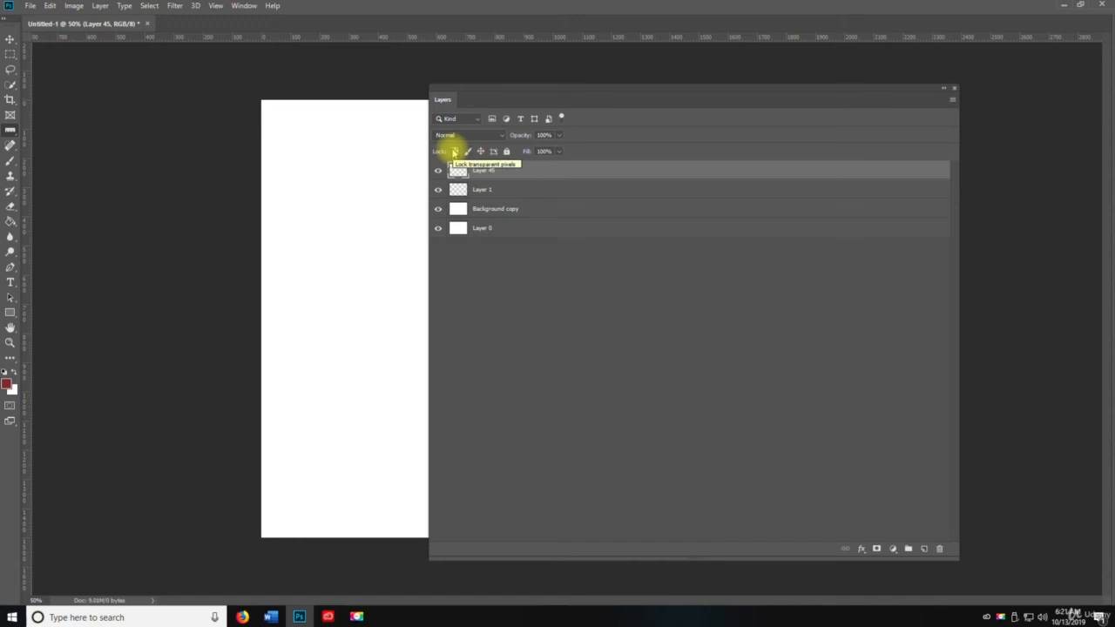
pyautogui.click(466, 136)
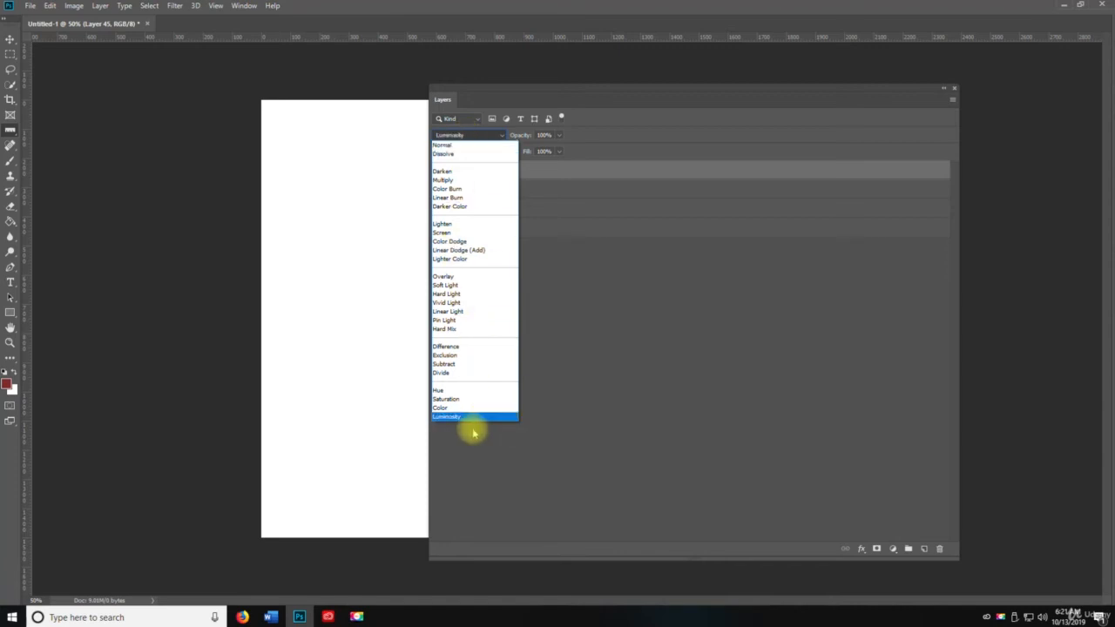
pyautogui.click(630, 350)
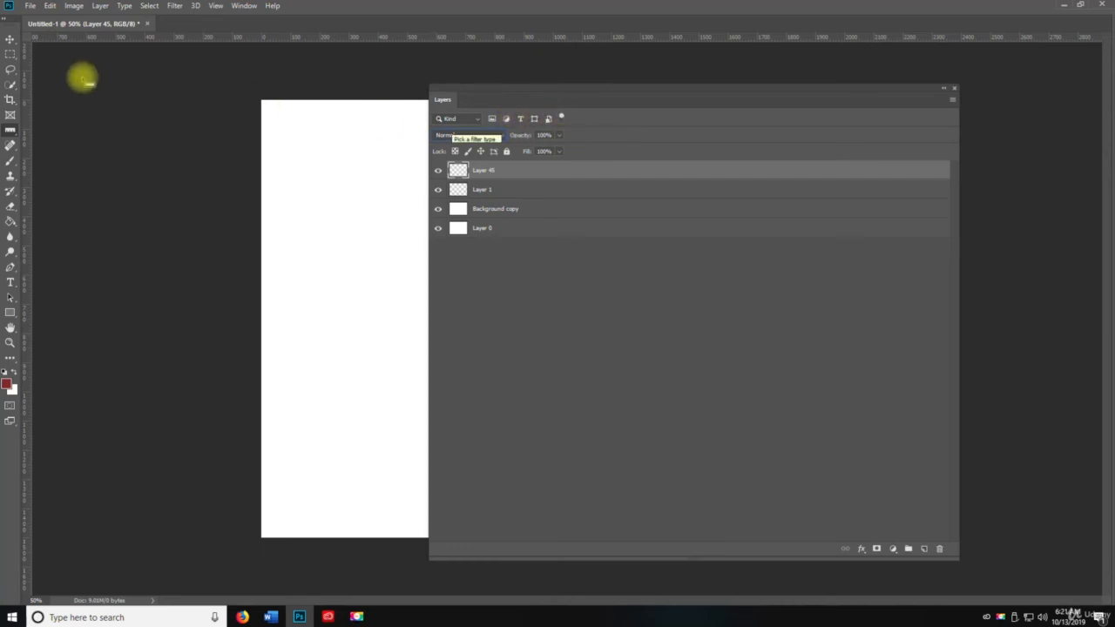
# Step: Add two text layers on the canvas: the placeholder "Lorem Ipsum" and, below it, the text "dddd"
pyautogui.click(12, 284)
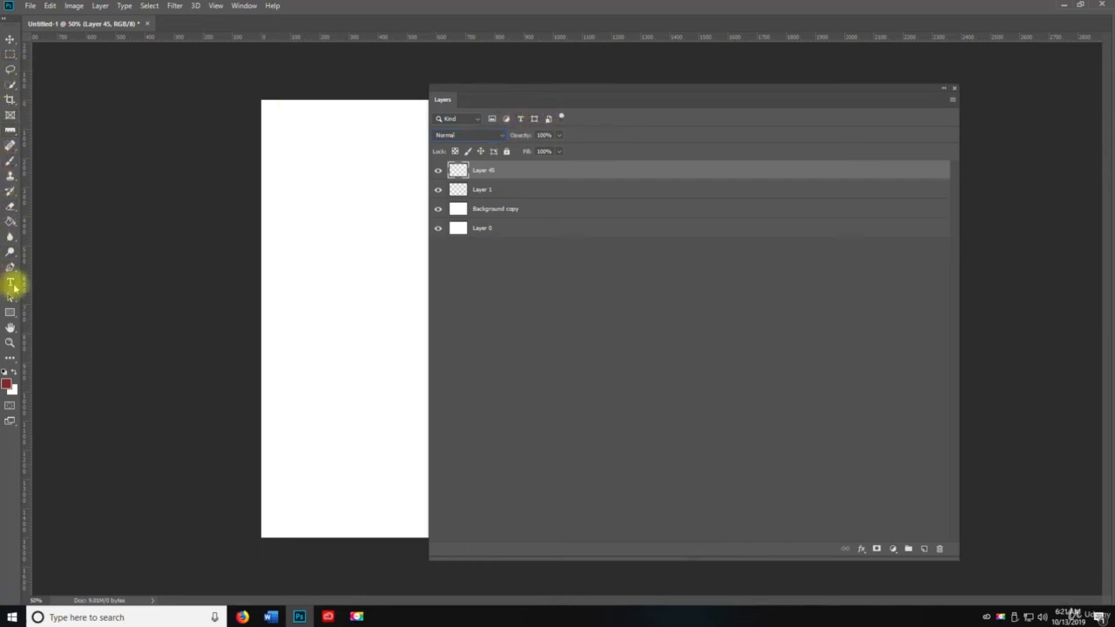
pyautogui.click(320, 251)
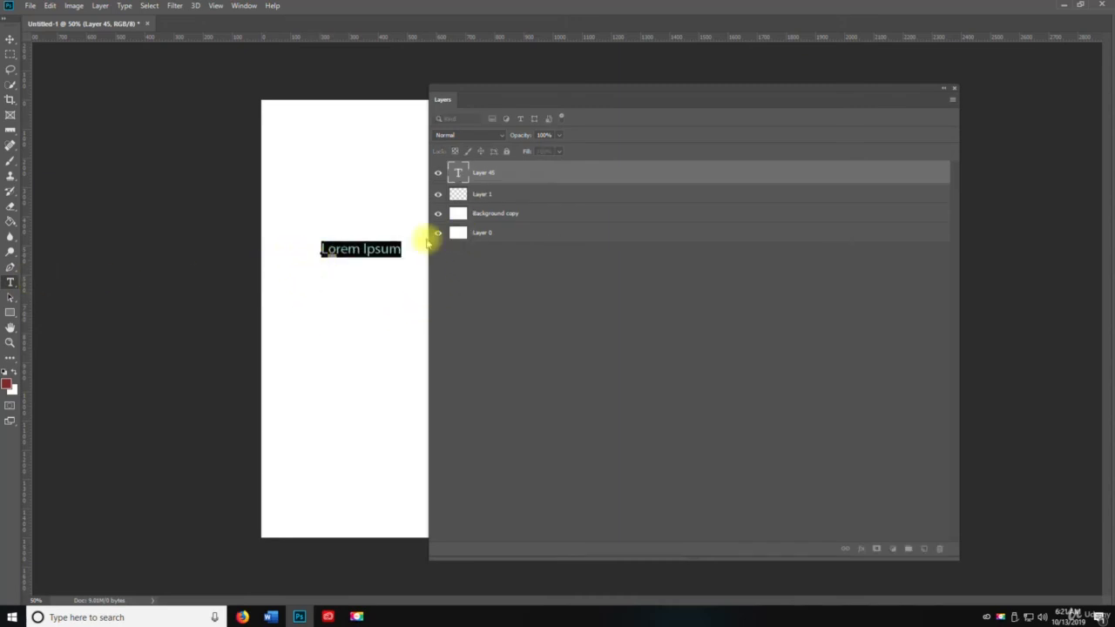
pyautogui.click(427, 243)
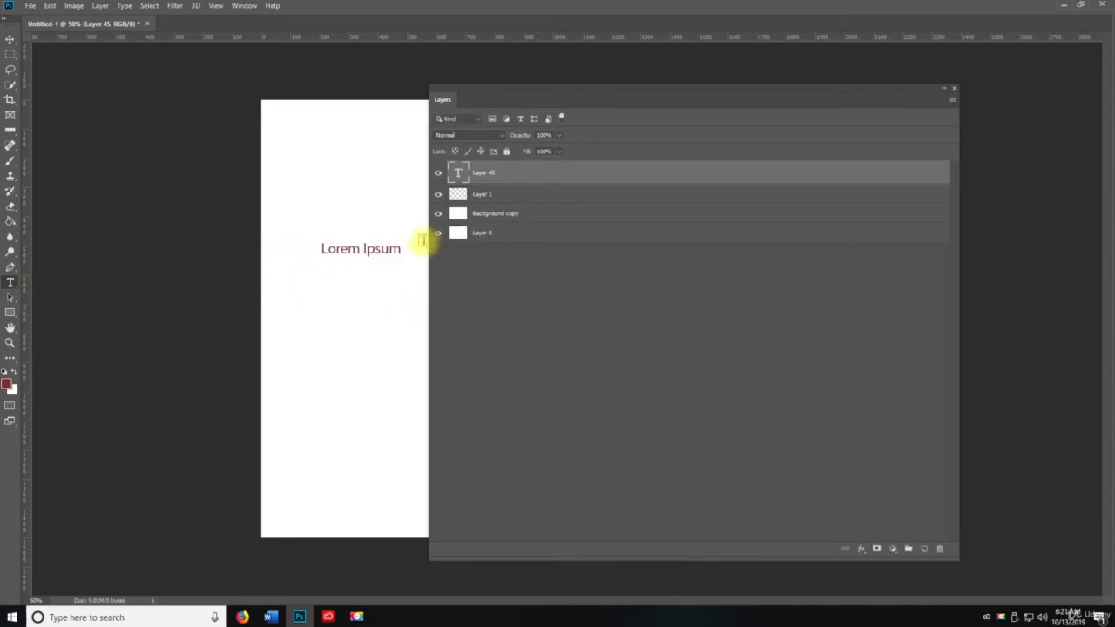
pyautogui.click(303, 329)
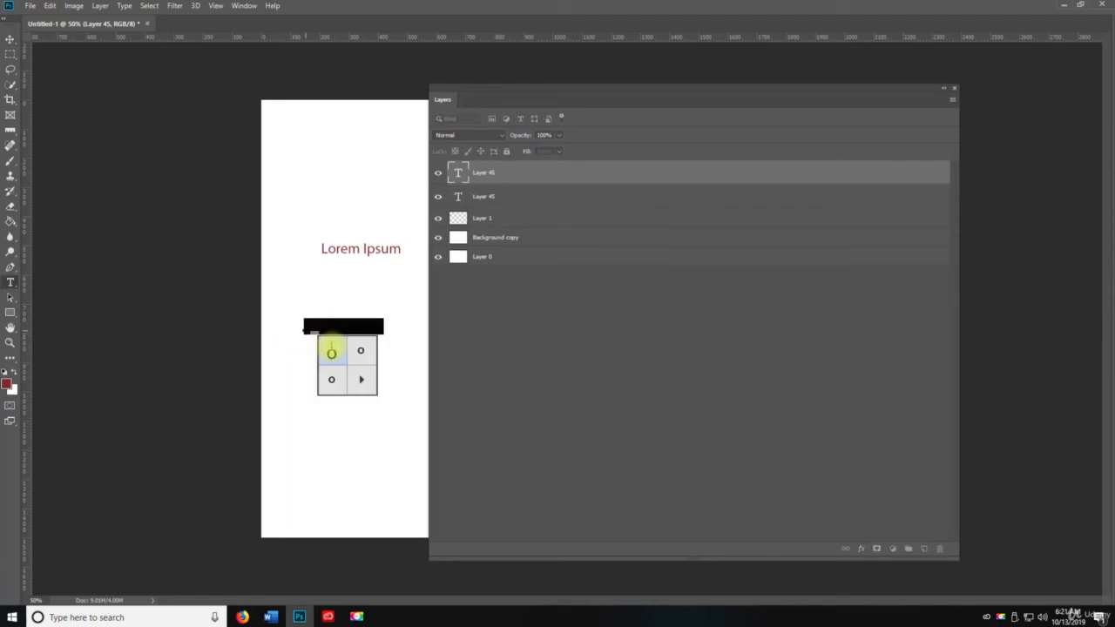
pyautogui.write('dddd')
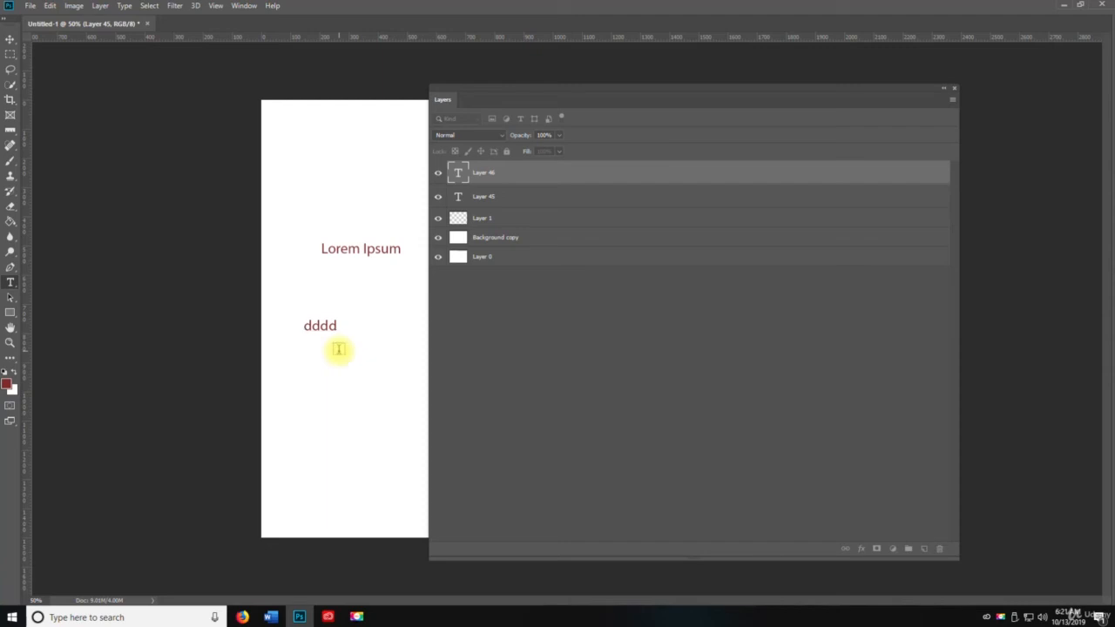
# Step: Commit the "dddd" text, and filter the layer list to type layers only, twice, clearing the filter each time
pyautogui.click(339, 349)
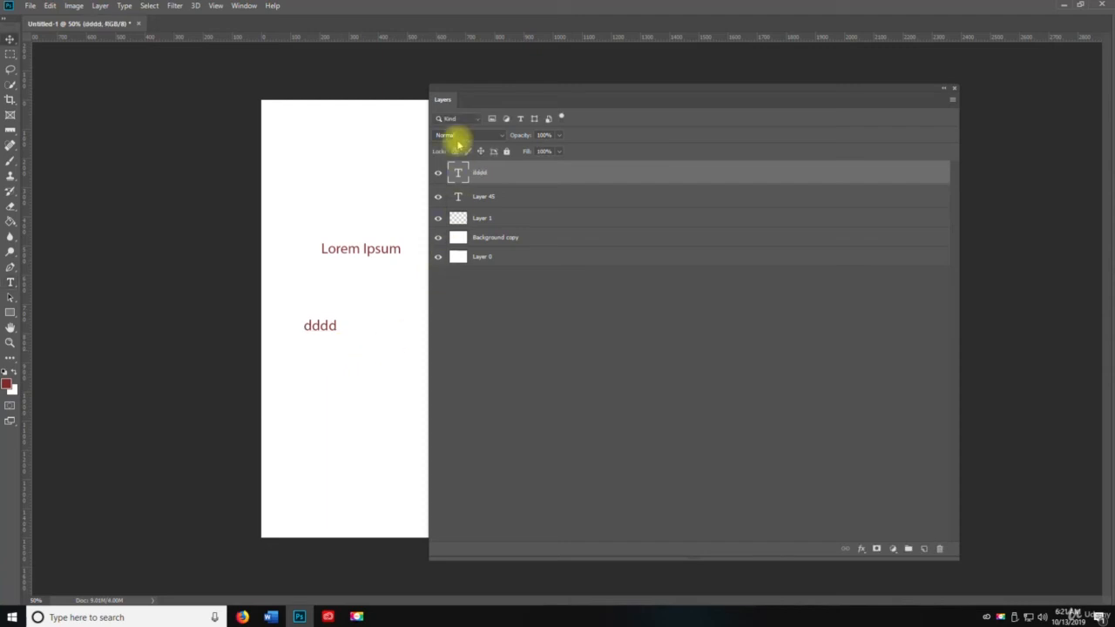
pyautogui.click(521, 119)
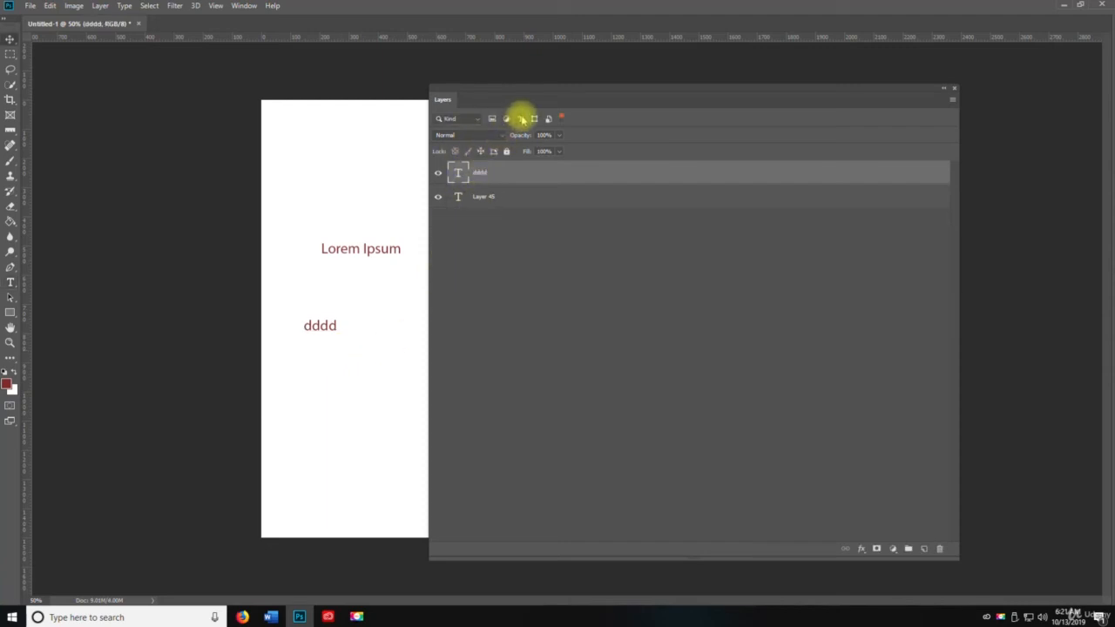
pyautogui.click(523, 119)
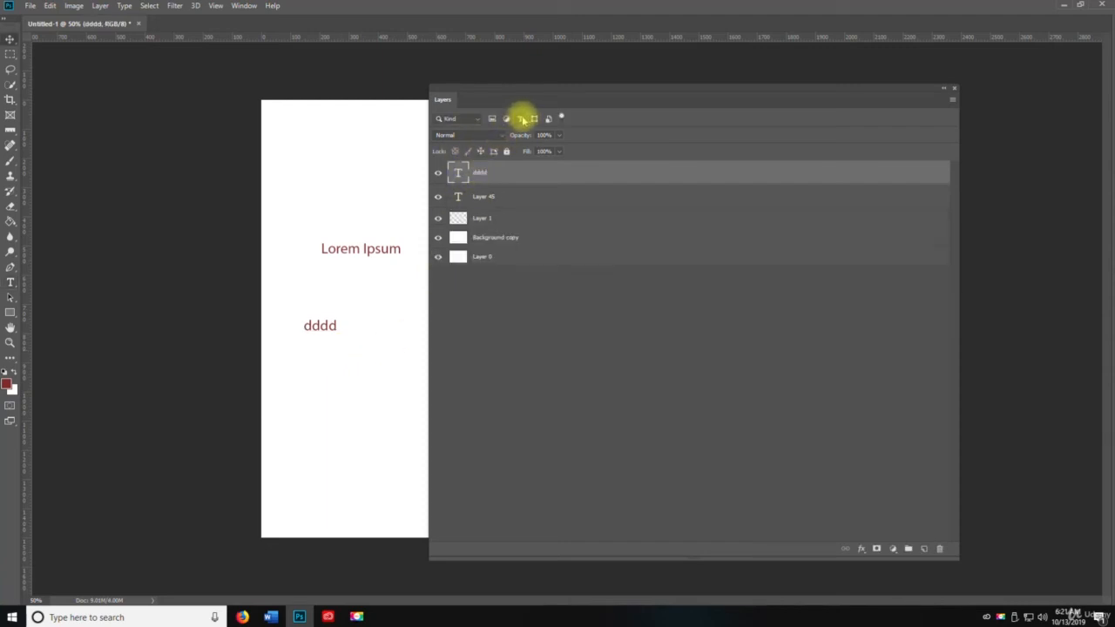
pyautogui.click(523, 118)
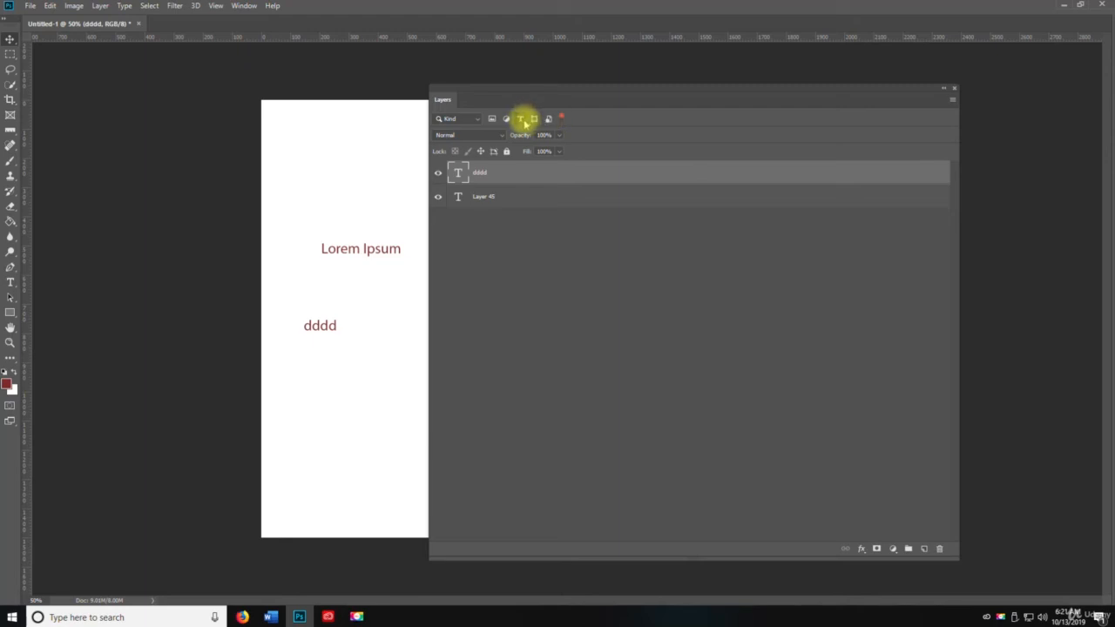
pyautogui.click(521, 120)
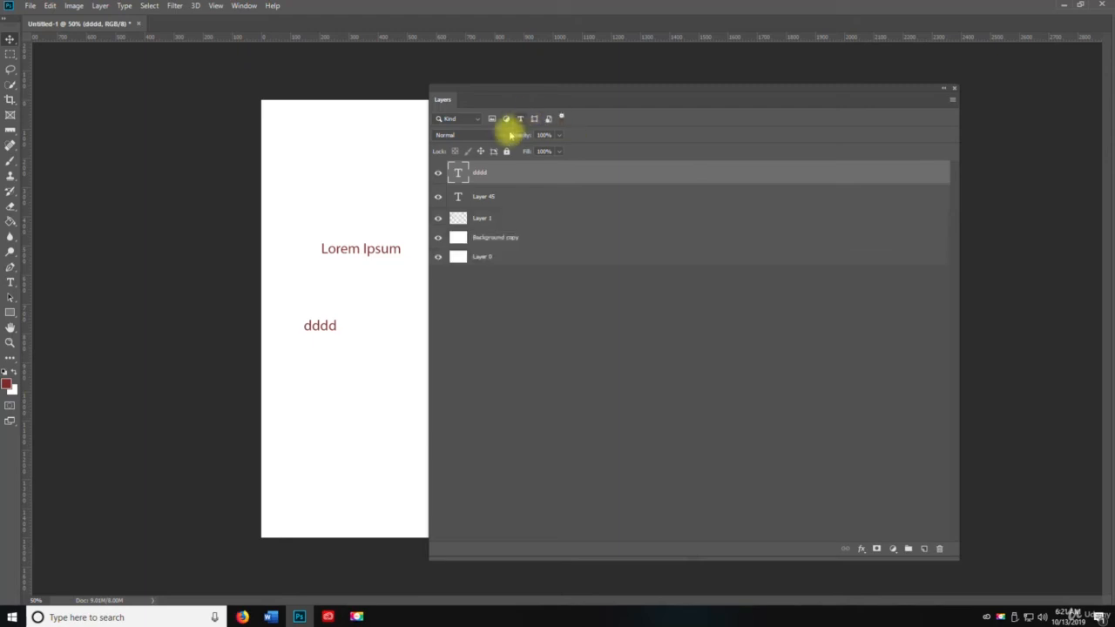
# Step: Filter the layer list by pixel and type layers together and by pixel layers alone, and clear all the filters
pyautogui.click(492, 118)
pyautogui.click(521, 119)
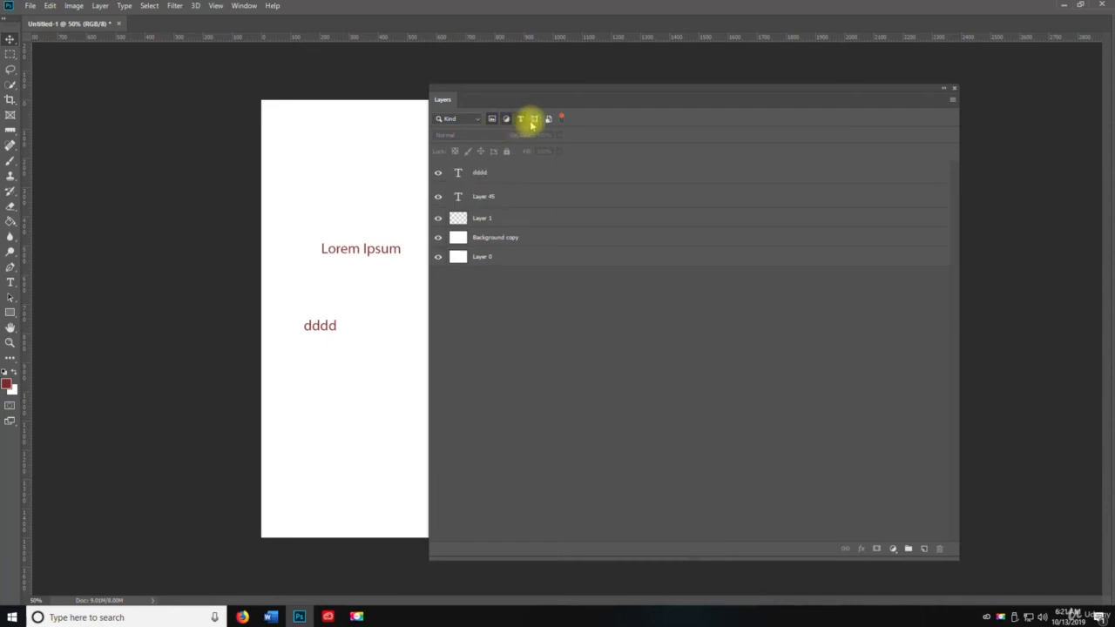
pyautogui.click(521, 119)
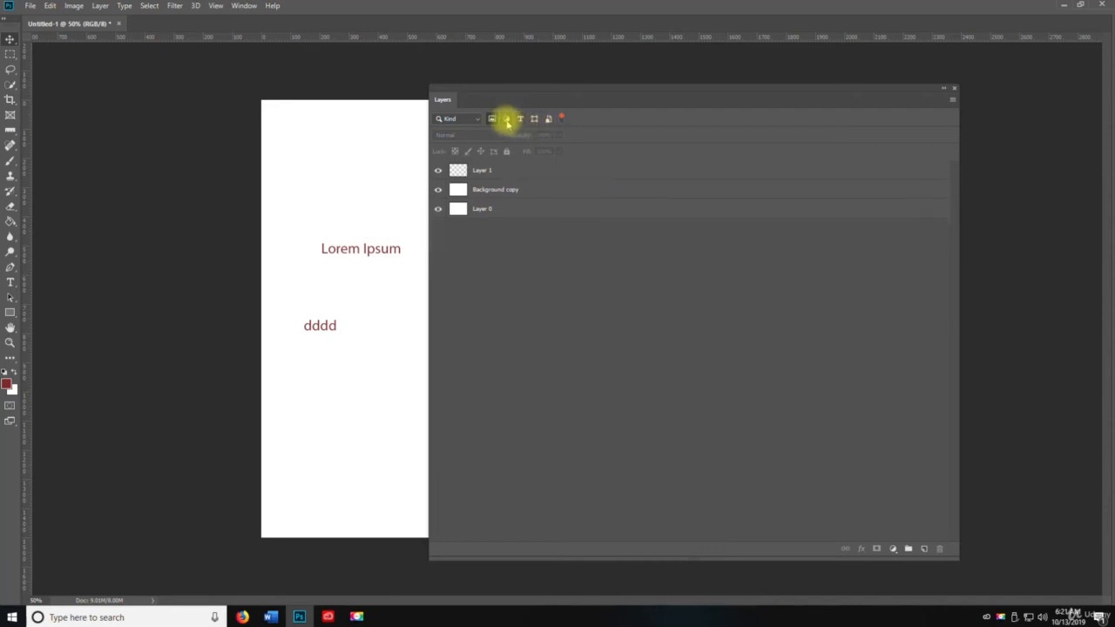
pyautogui.click(495, 120)
pyautogui.click(493, 119)
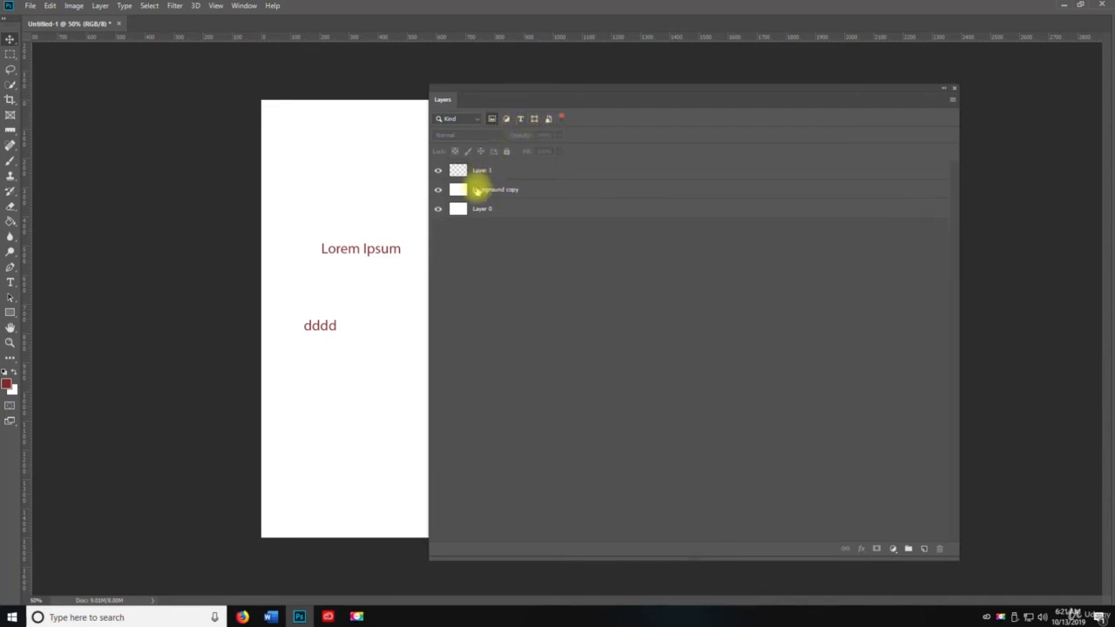
pyautogui.click(494, 119)
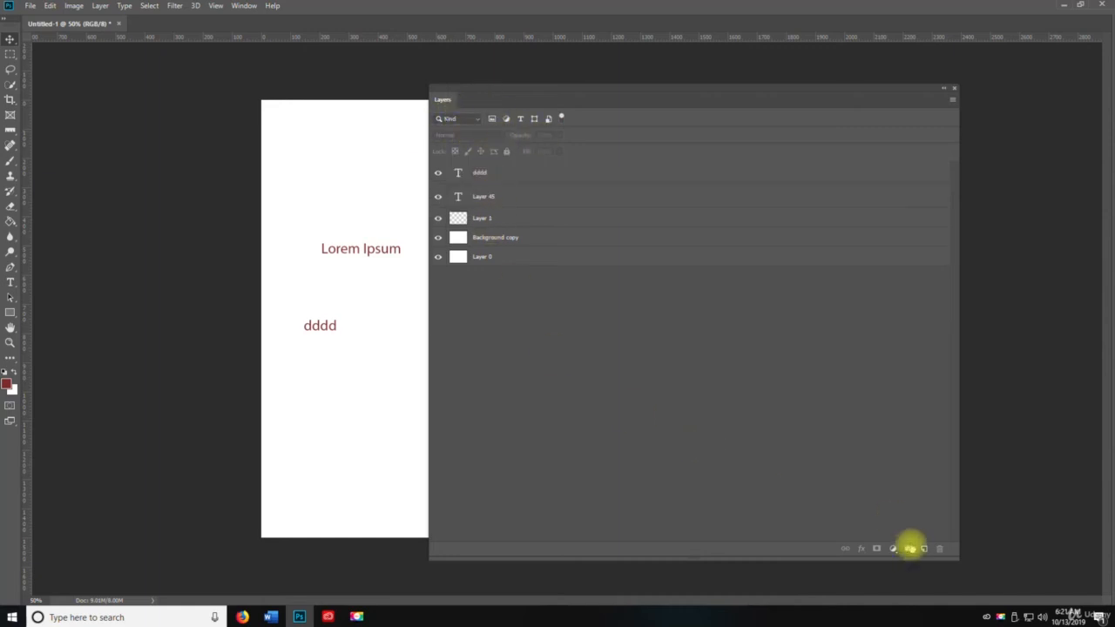
# Step: Create a layer group named Background, move Layer 1, Background copy and Layer 0 into it, and collapse it
pyautogui.click(909, 549)
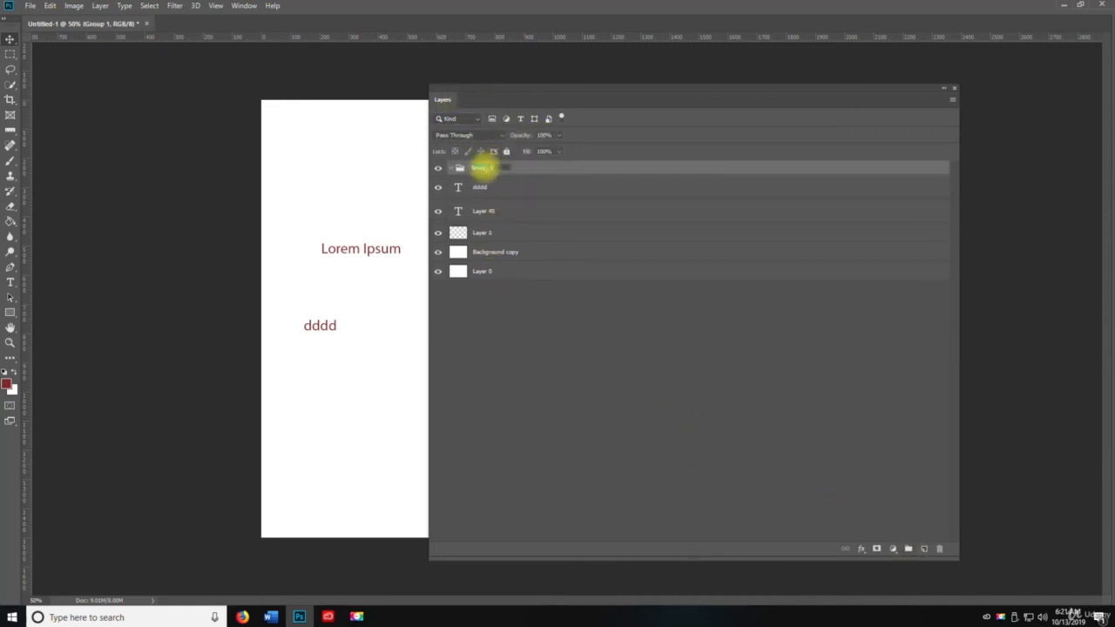
pyautogui.doubleClick(484, 168)
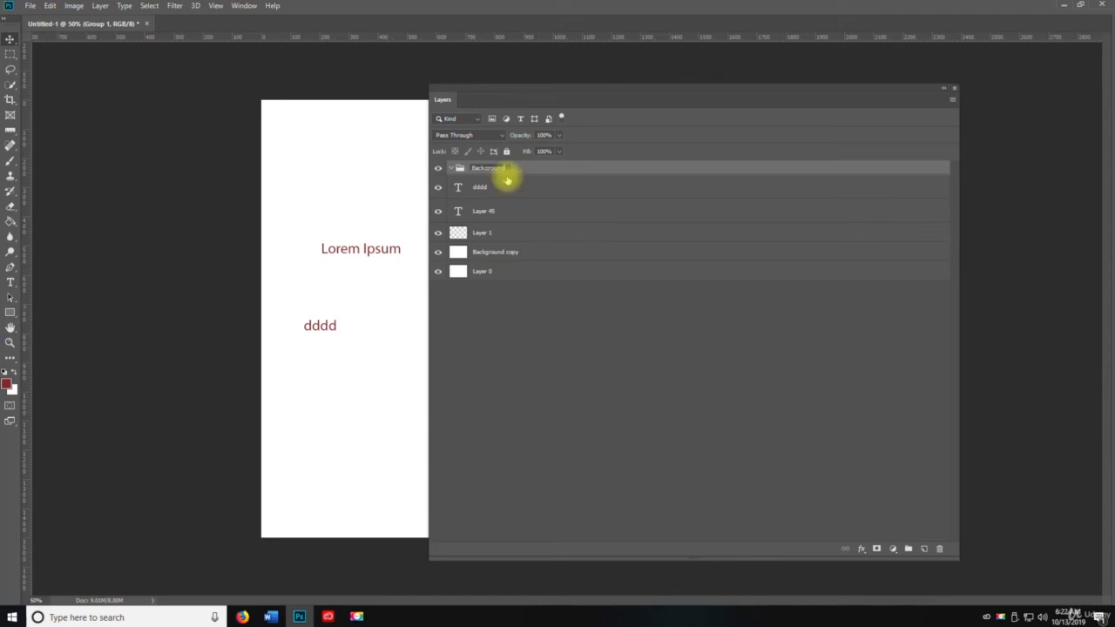
pyautogui.click(482, 232)
pyautogui.keyDown('ctrl'); pyautogui.click(487, 253); pyautogui.keyUp('ctrl')
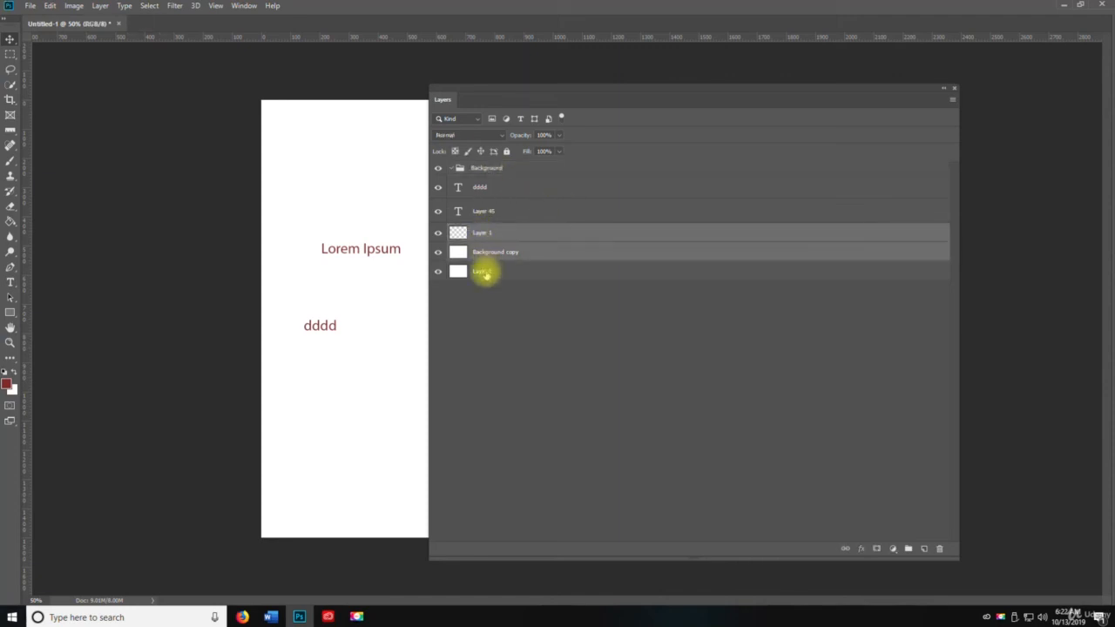
pyautogui.keyDown('ctrl'); pyautogui.click(487, 271); pyautogui.keyUp('ctrl')
pyautogui.moveTo(478, 234); pyautogui.dragTo(465, 168)
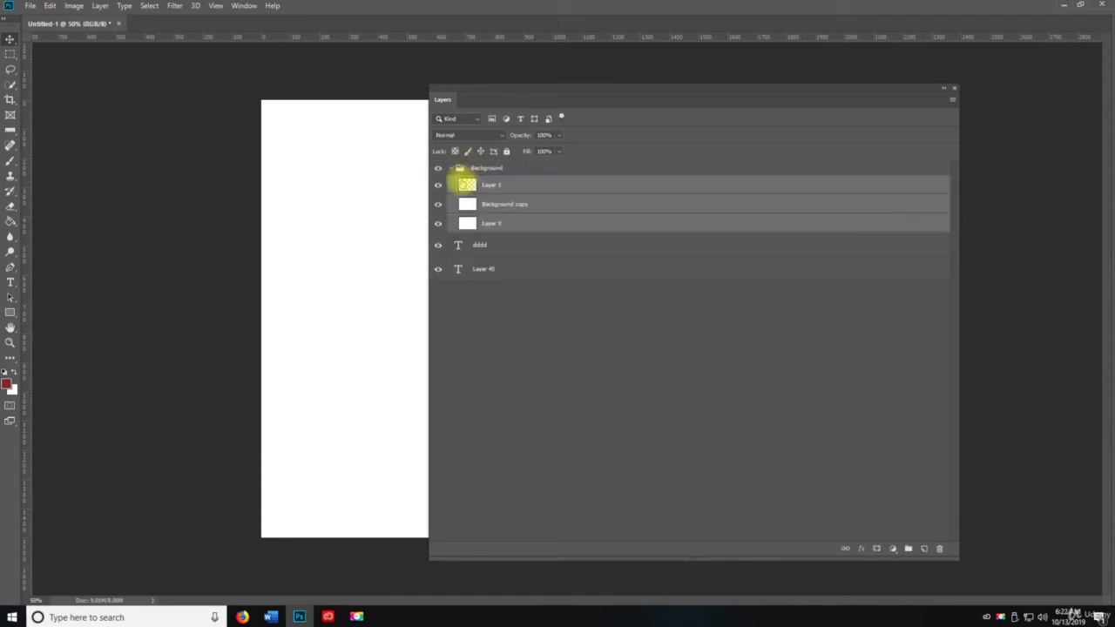
pyautogui.click(455, 172)
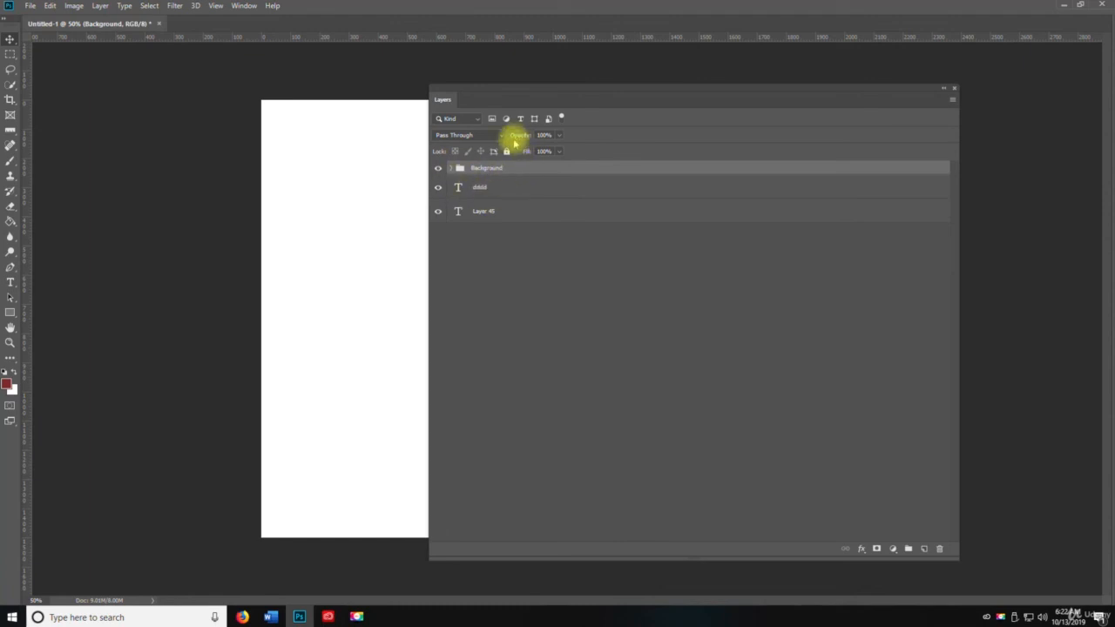
# Step: Create a layer group named Text, move the text layers dddd and Layer 45 into it, and collapse it
pyautogui.click(908, 547)
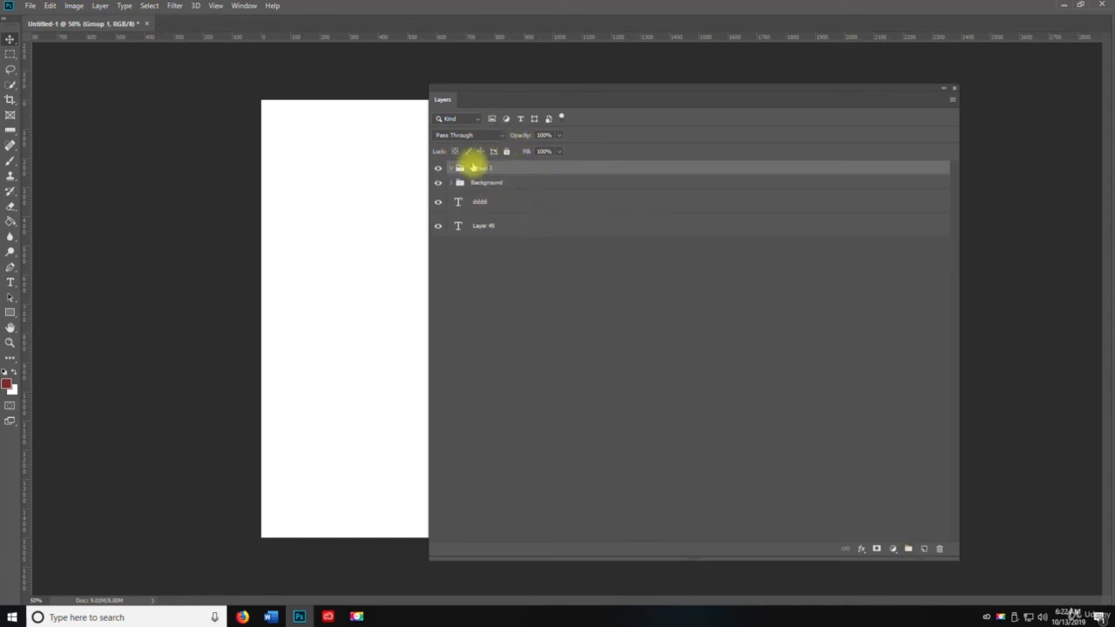
pyautogui.click(482, 170)
pyautogui.write('Text')
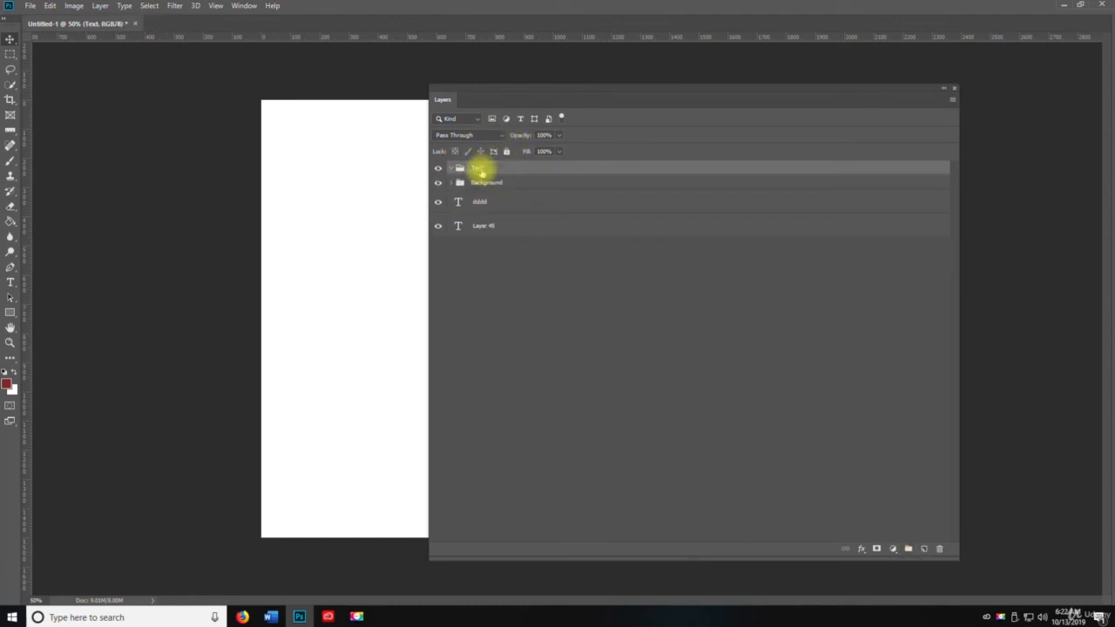
pyautogui.click(470, 205)
pyautogui.keyDown('shift'); pyautogui.click(481, 228); pyautogui.keyUp('shift')
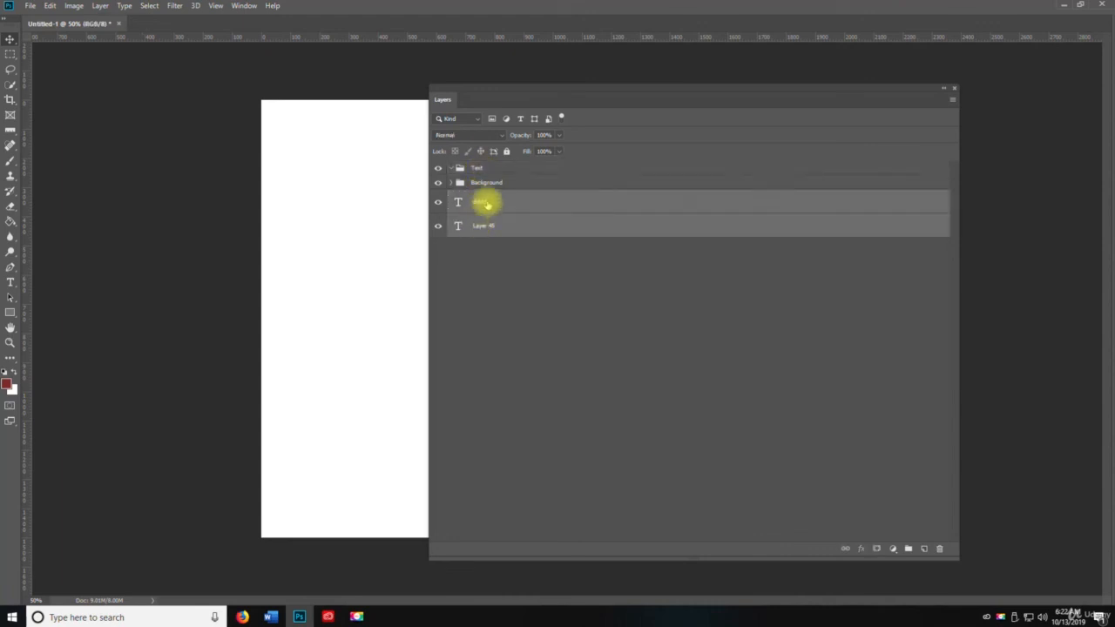
pyautogui.moveTo(488, 204); pyautogui.dragTo(482, 172)
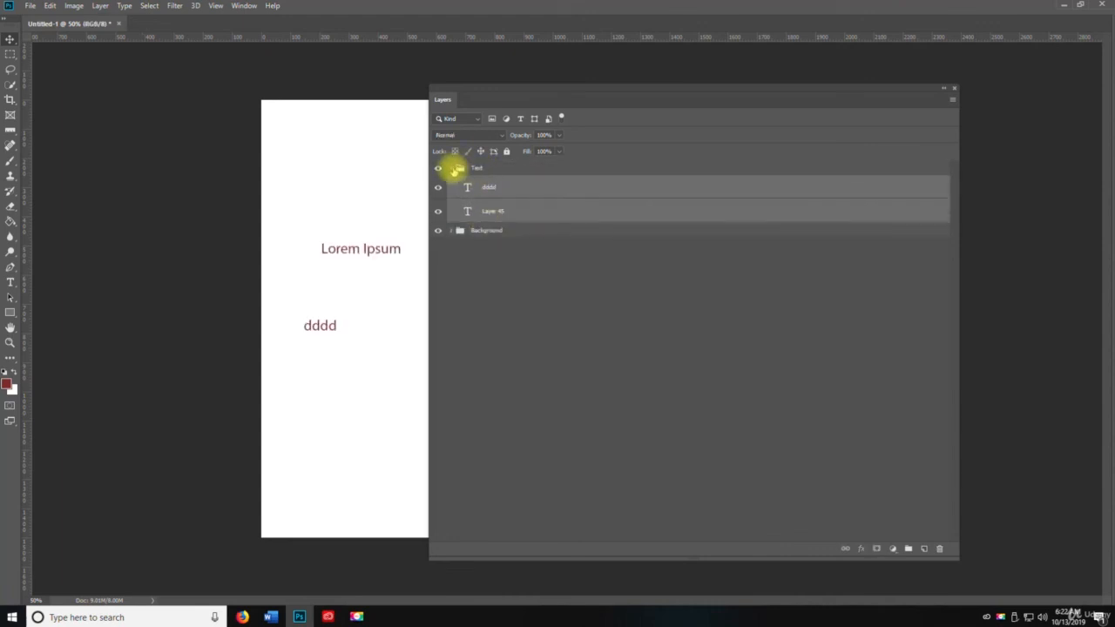
pyautogui.click(452, 168)
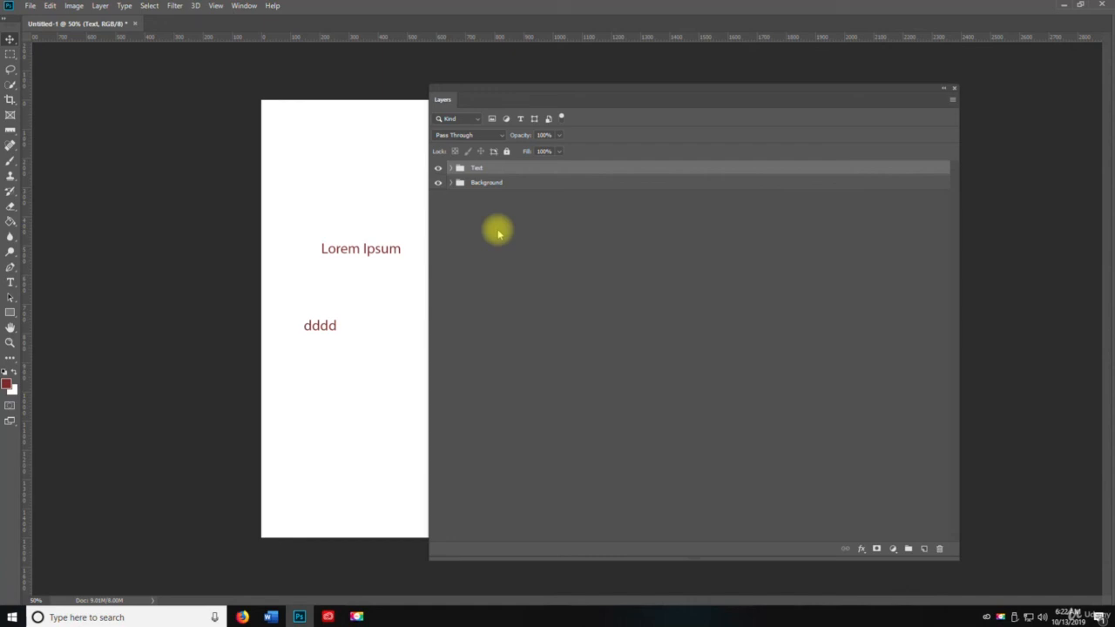
# Step: Try the Background group above the Text group in the stacking order, and return it below
pyautogui.click(502, 184)
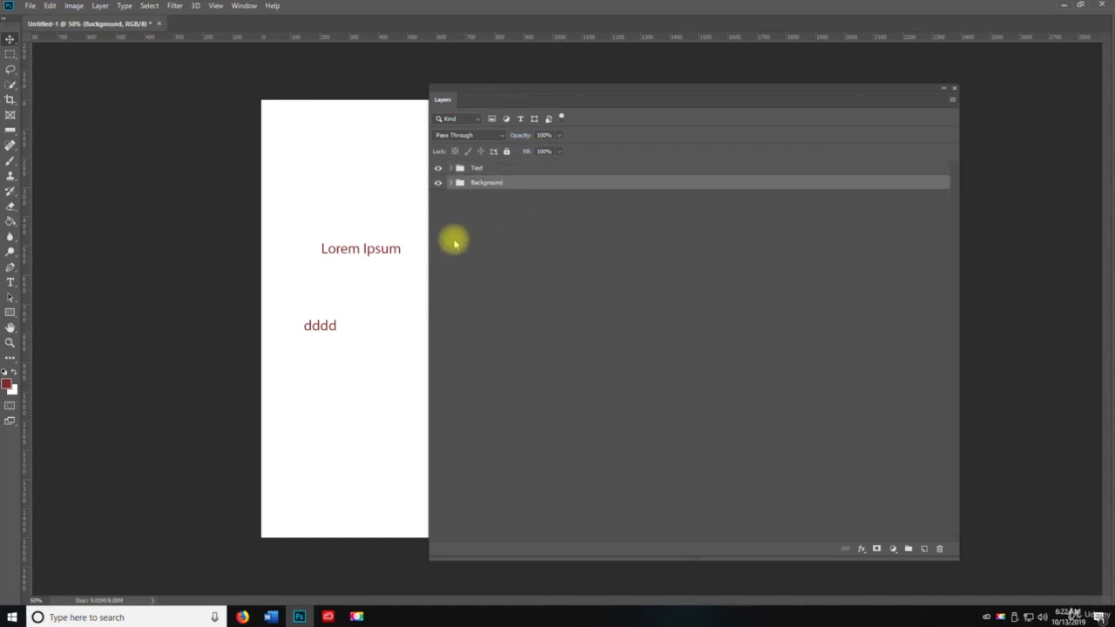
pyautogui.moveTo(479, 191); pyautogui.dragTo(473, 157)
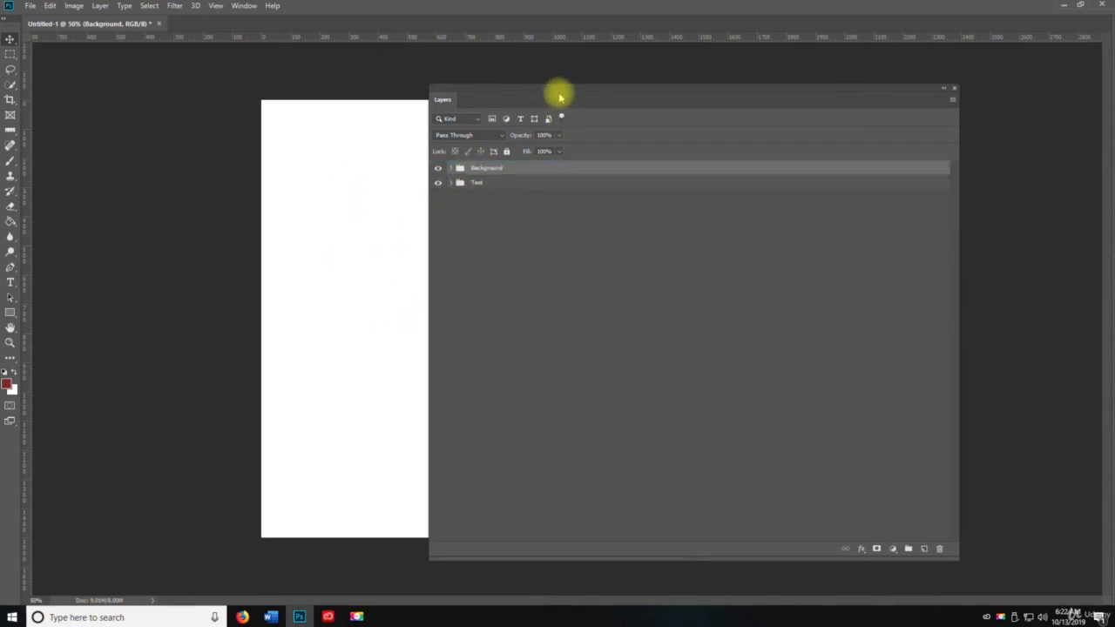
pyautogui.moveTo(560, 95)
pyautogui.mouseDown()
pyautogui.moveTo(793, 86)
pyautogui.moveTo(570, 78)
pyautogui.mouseUp()
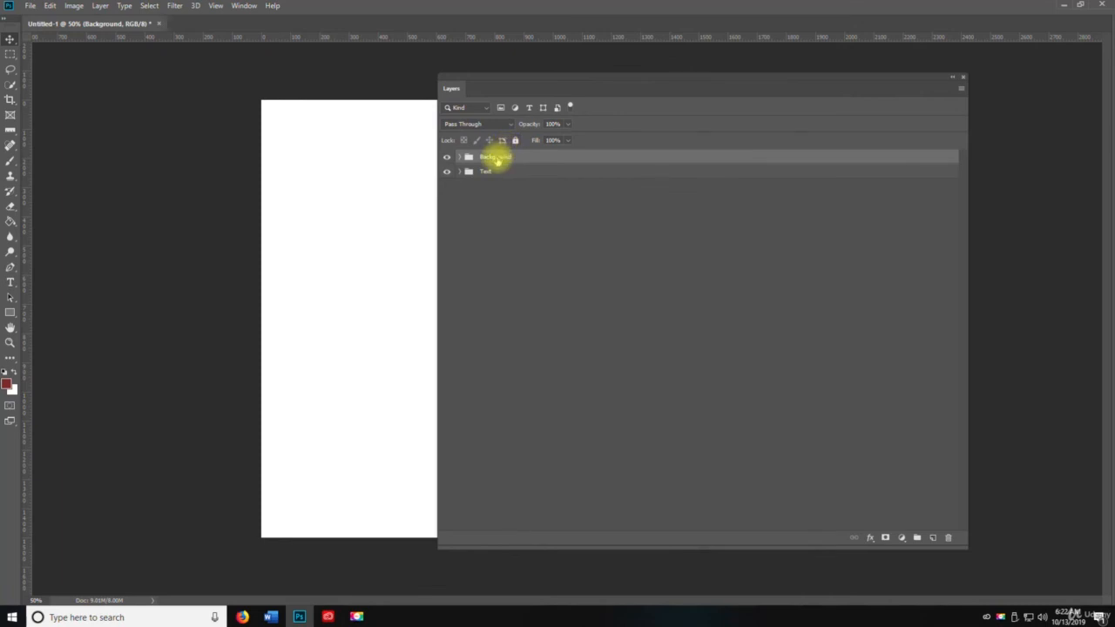
pyautogui.moveTo(497, 154); pyautogui.dragTo(499, 175)
# Step: Delete the Text group together with its layers, and expand the Background group
pyautogui.click(470, 158)
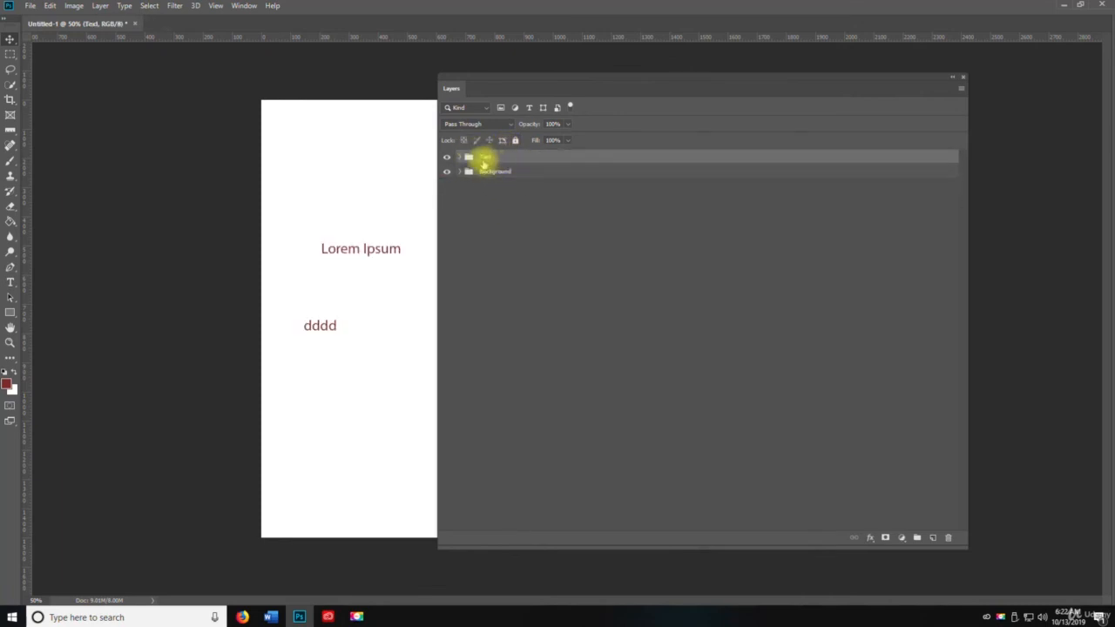
pyautogui.press('Delete')
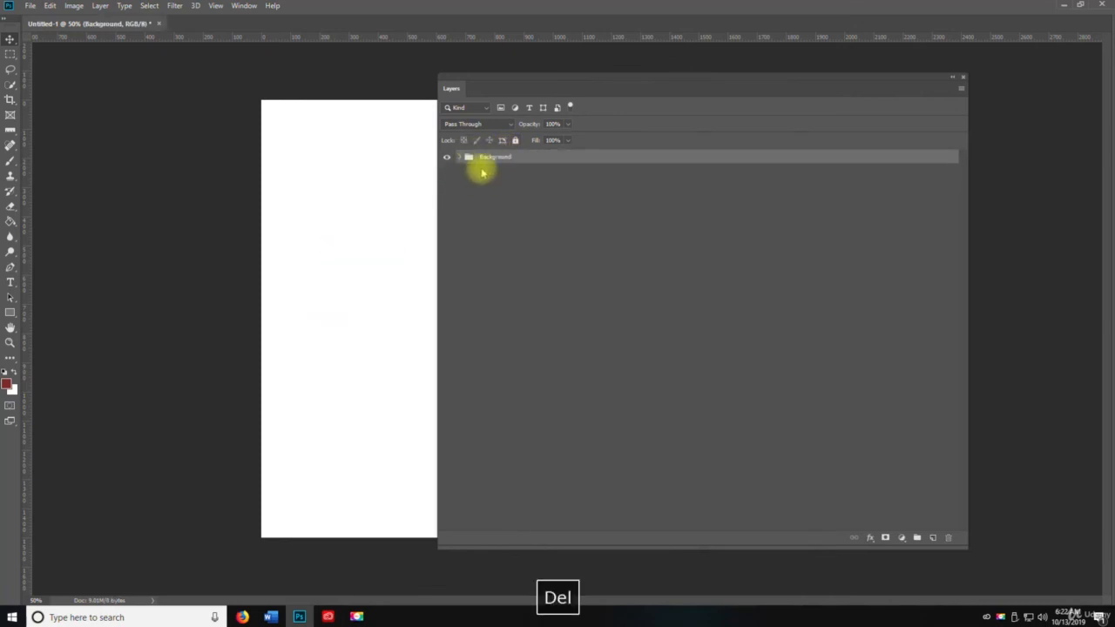
pyautogui.click(460, 157)
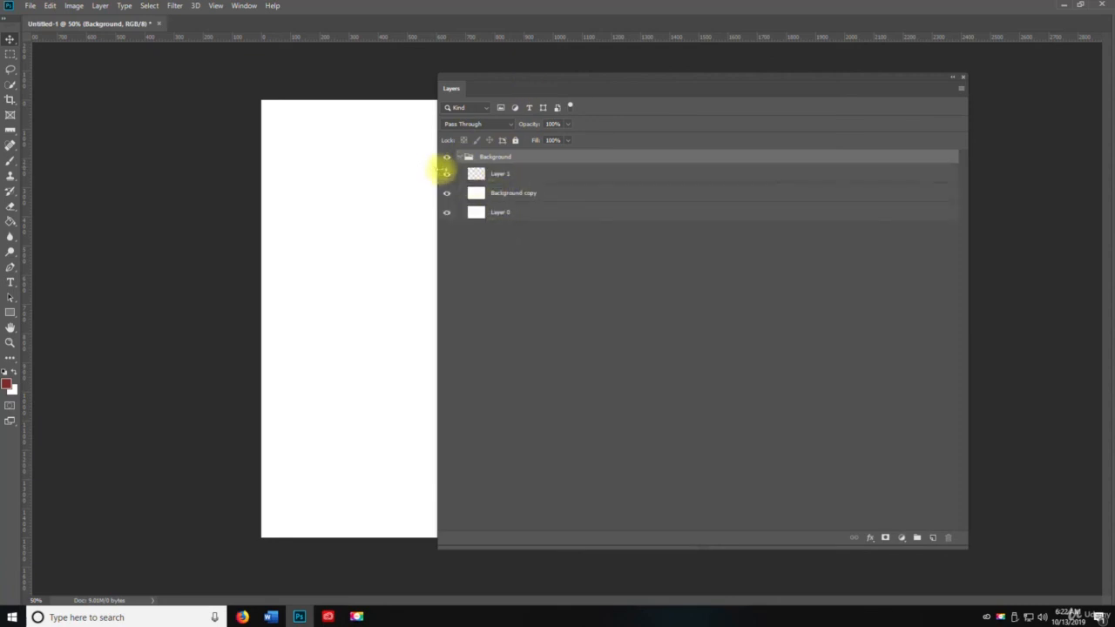
# Step: Narrow the Layers panel to uncover more of the canvas, and minimize the program window
pyautogui.moveTo(442, 171); pyautogui.dragTo(737, 174)
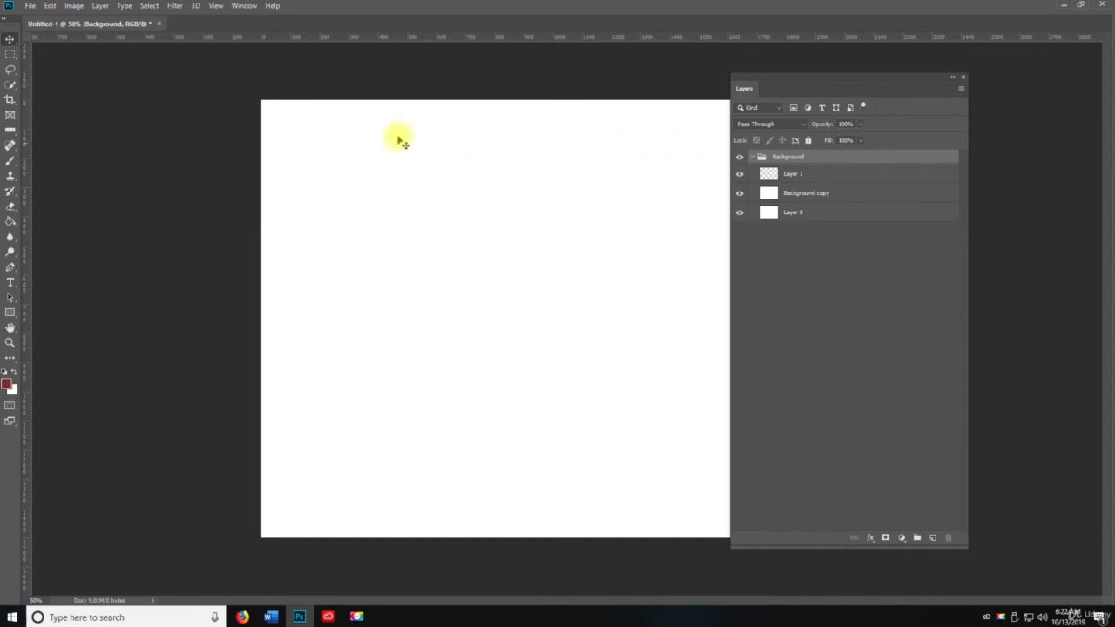
pyautogui.click(1065, 5)
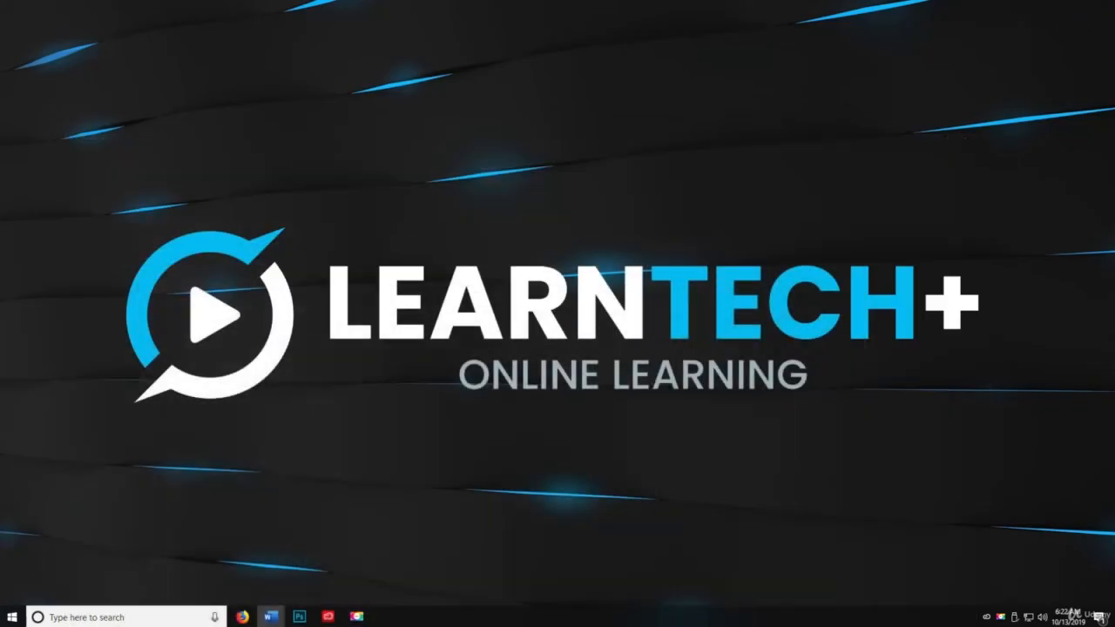